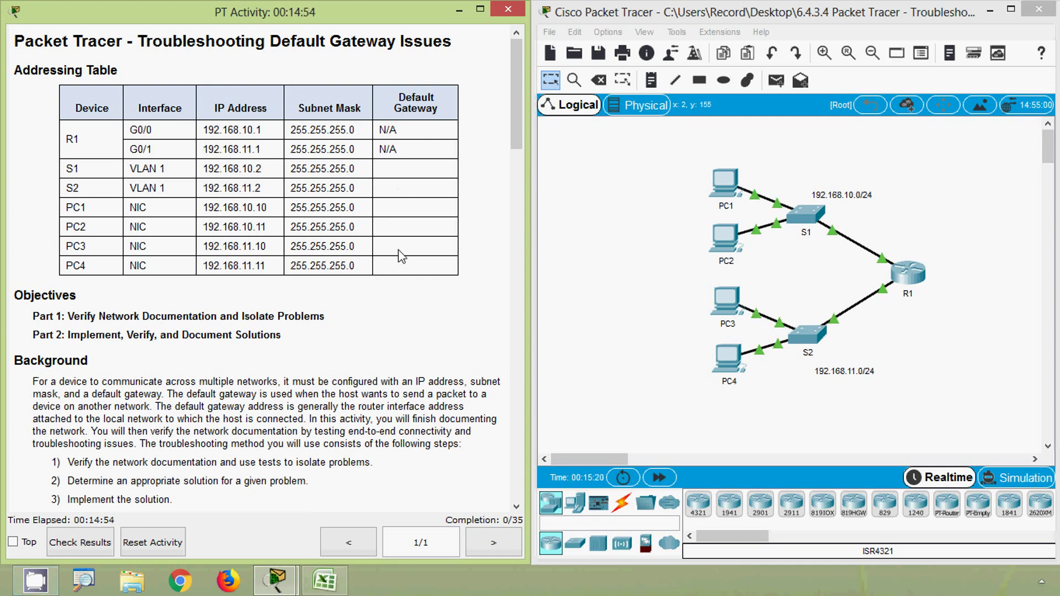
Read the activity's background and Part 1 Step 1 instructions on completing the Addressing Table
scroll(400, 255, down, 1)
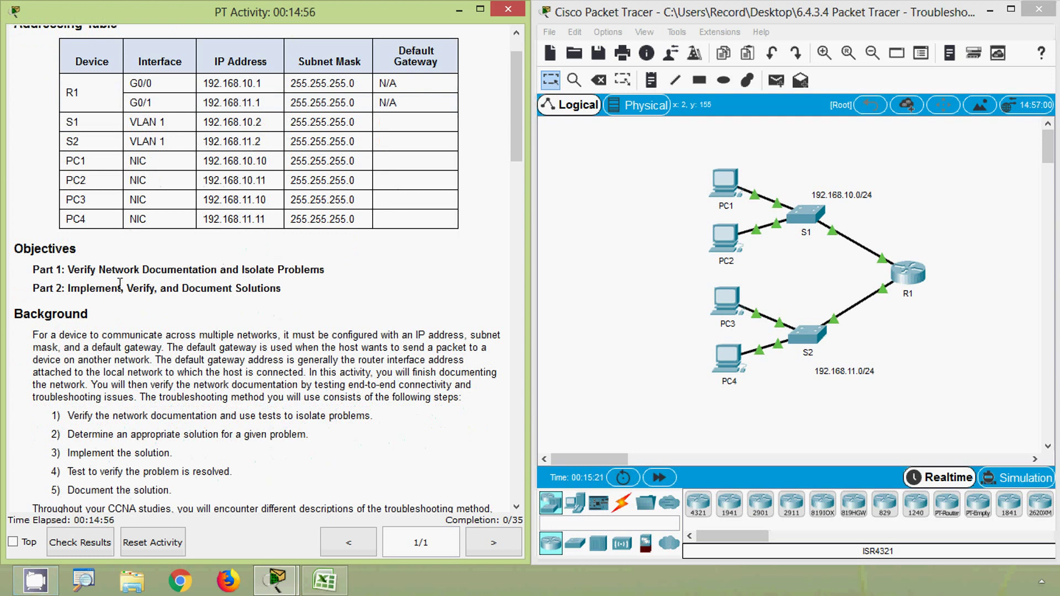
scroll(120, 283, down, 1)
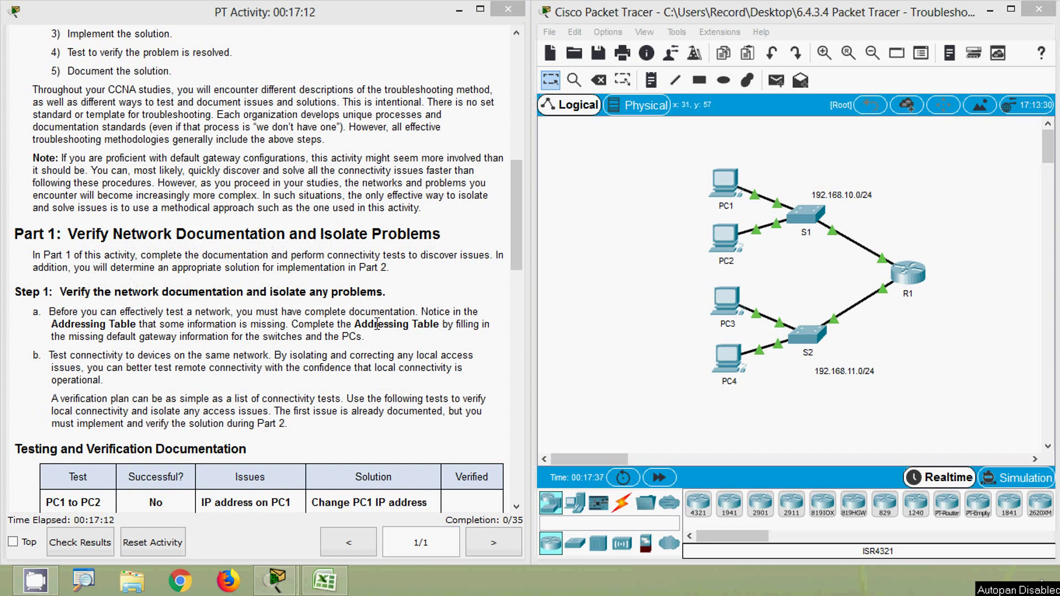
click(156, 392)
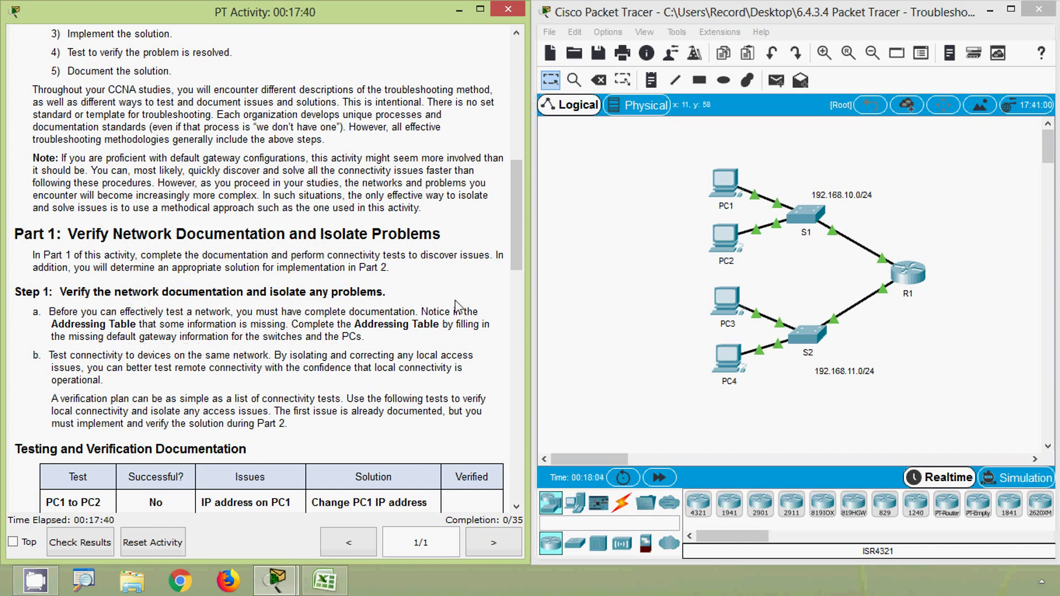
drag(514, 268, 518, 148)
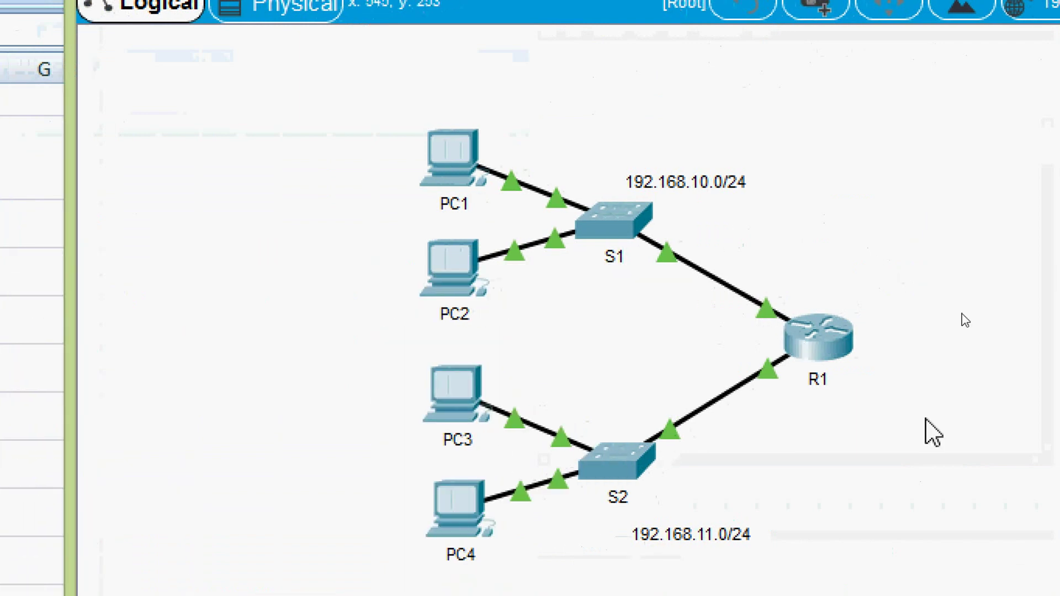
In the Excel workbook 6.4.3.4, copy R1's G0/0 address 192.168.10.1 into S1's Default Gateway cell
mouse_move(769, 312)
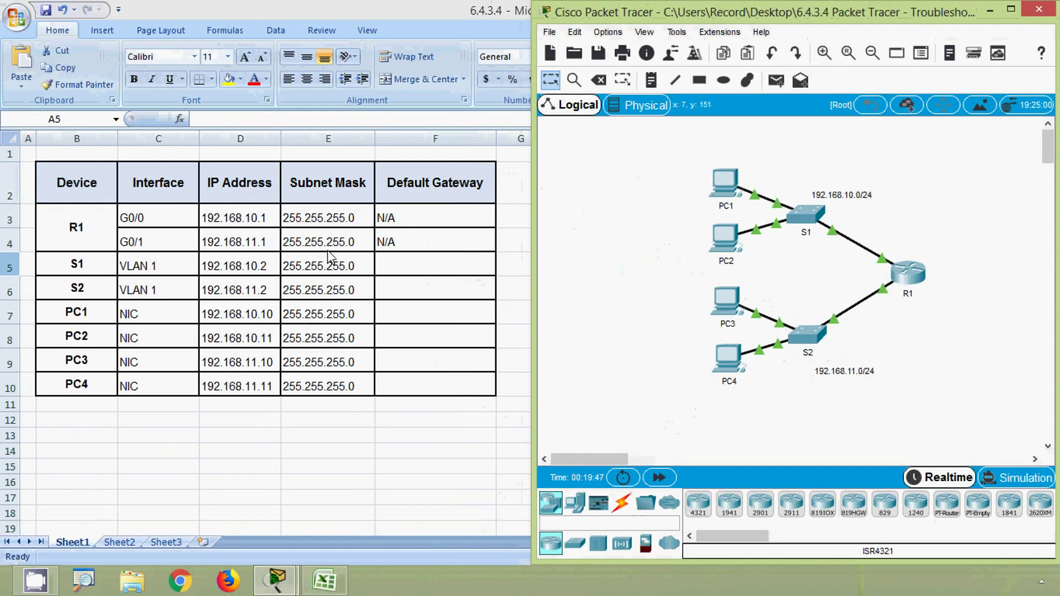
click(267, 228)
click(246, 219)
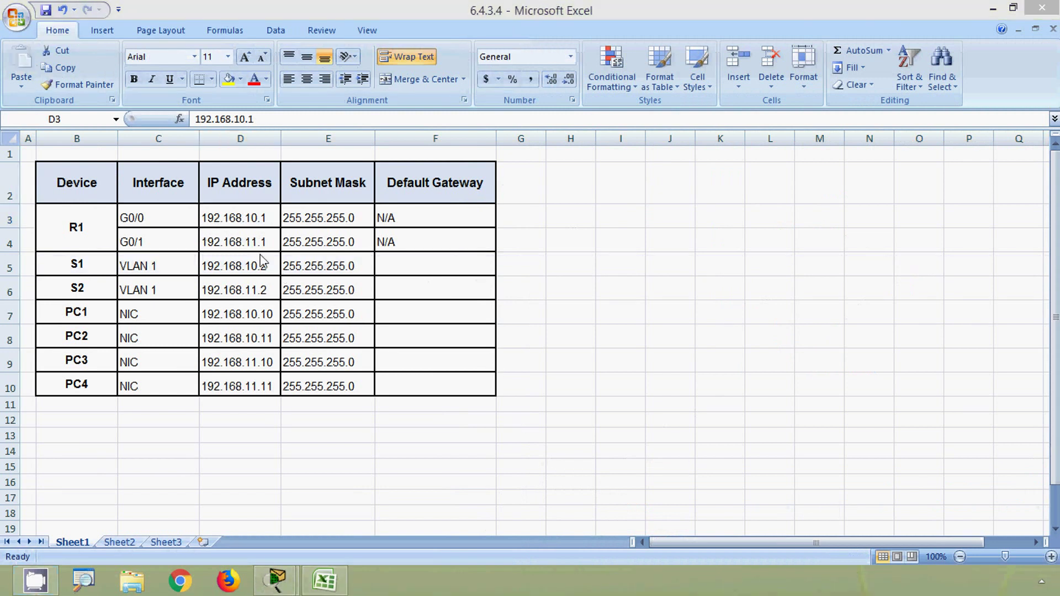
click(242, 225)
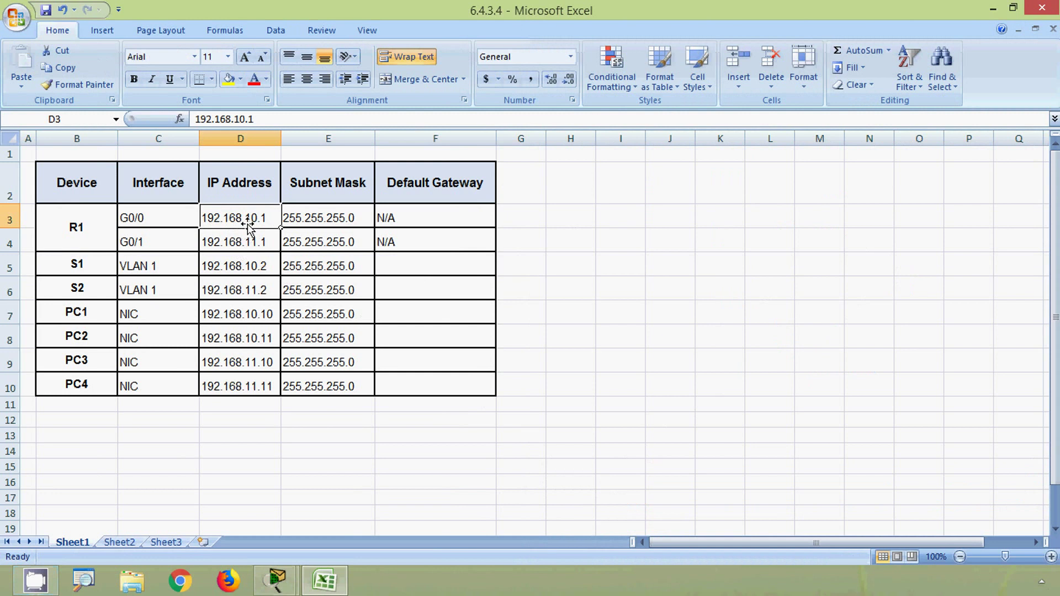
key(ctrl+c)
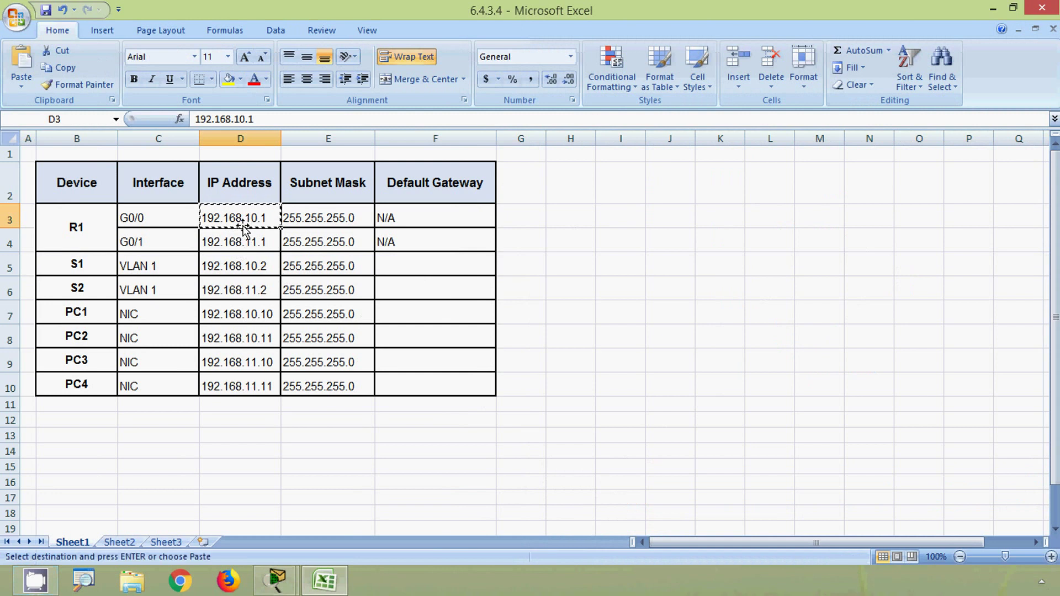
click(24, 266)
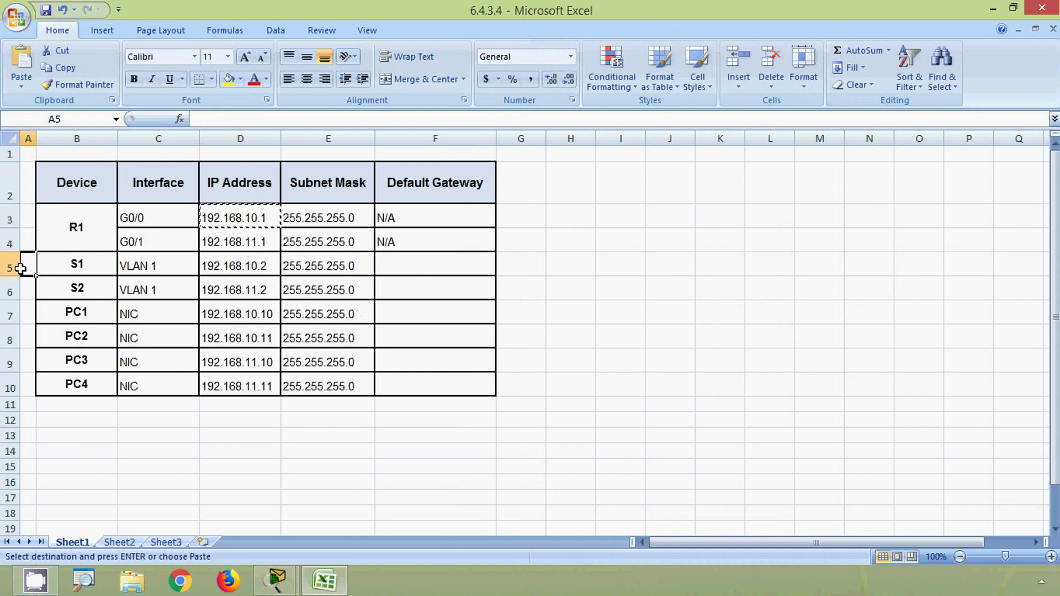
click(12, 267)
click(407, 268)
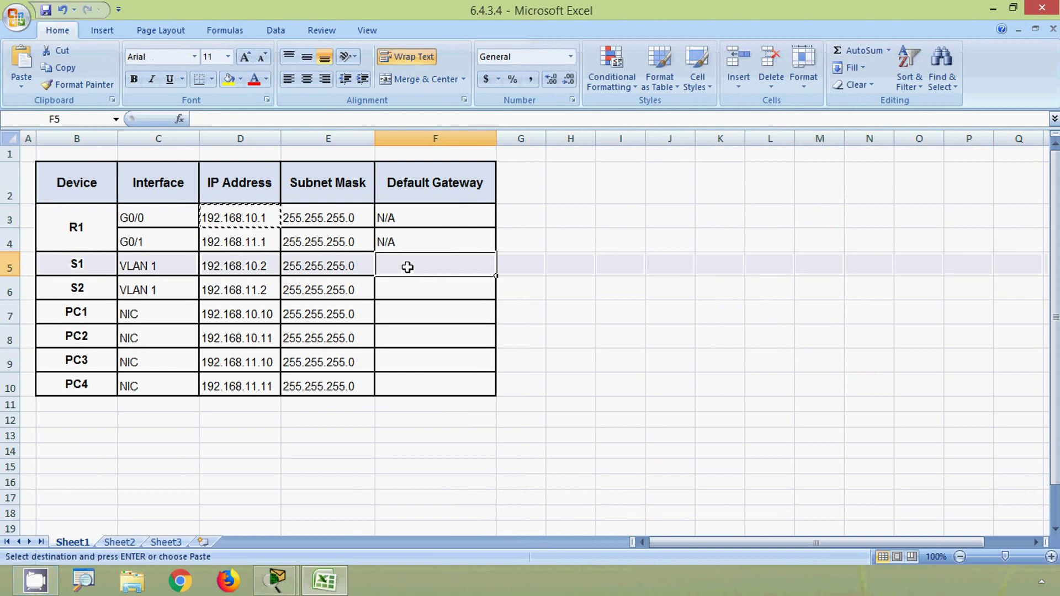
key(ctrl+v)
Check the PCs on the 192.168.10.0/24 network in Packet Tracer, and copy S1's gateway 192.168.10.1 into PC1's and PC2's Default Gateway cells in Excel
key(alt+Tab)
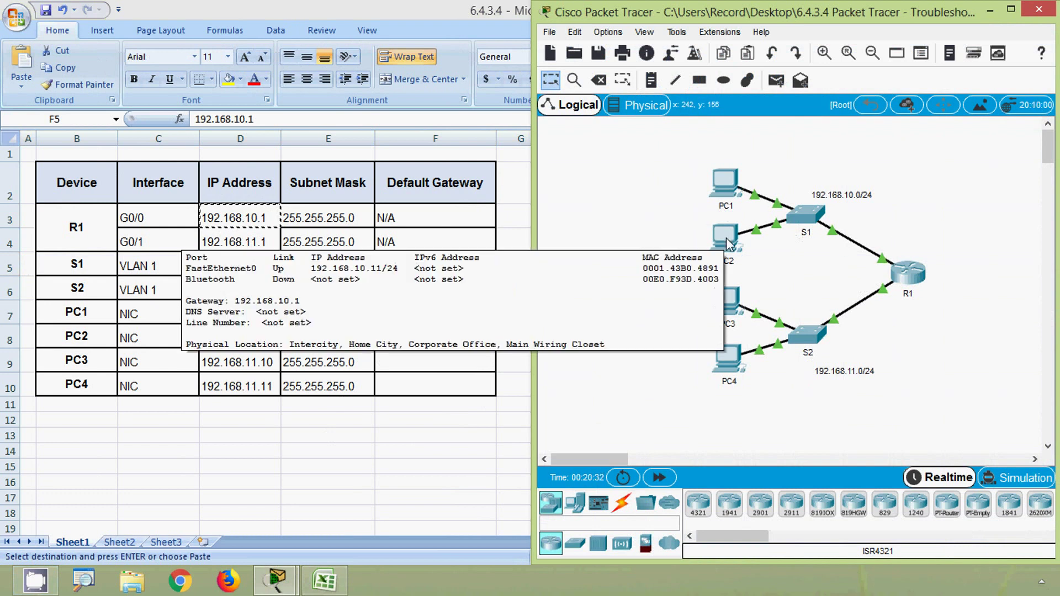
click(85, 320)
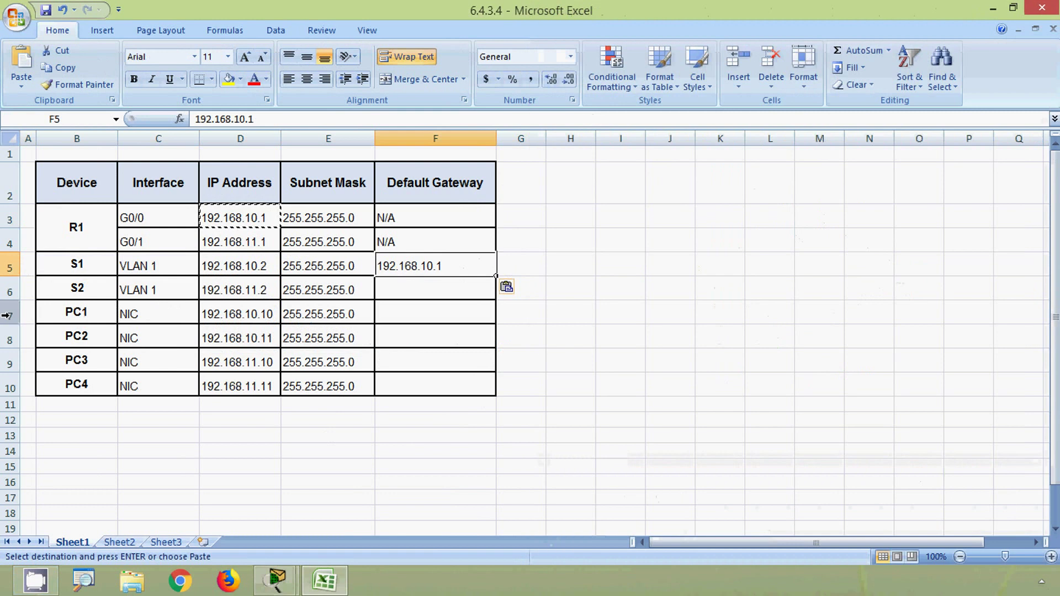
click(10, 315)
click(419, 267)
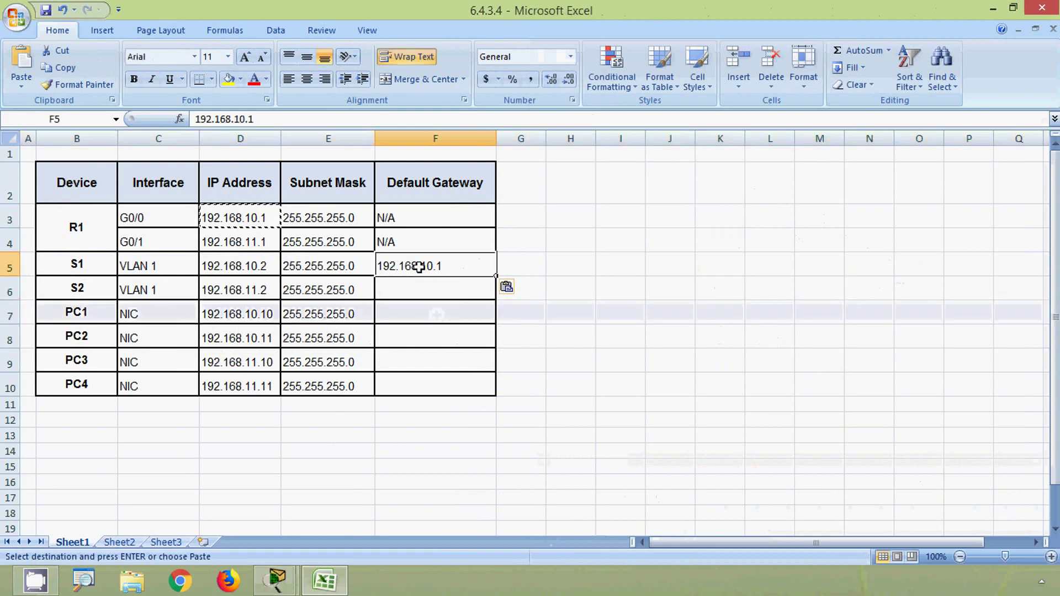
key(ctrl+c)
click(10, 315)
click(395, 321)
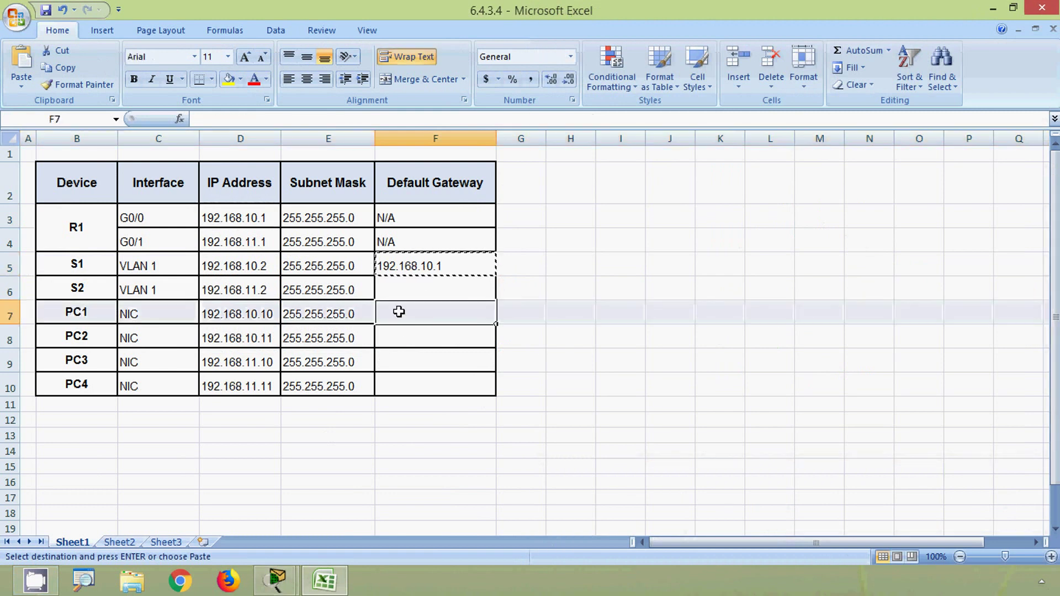
key(ctrl+v)
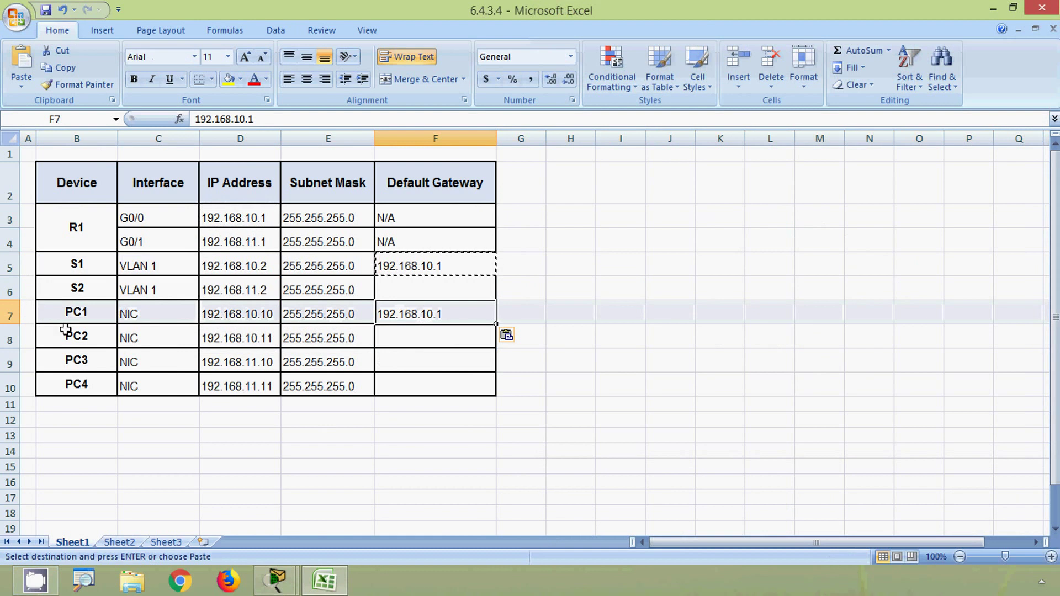
click(10, 338)
click(399, 338)
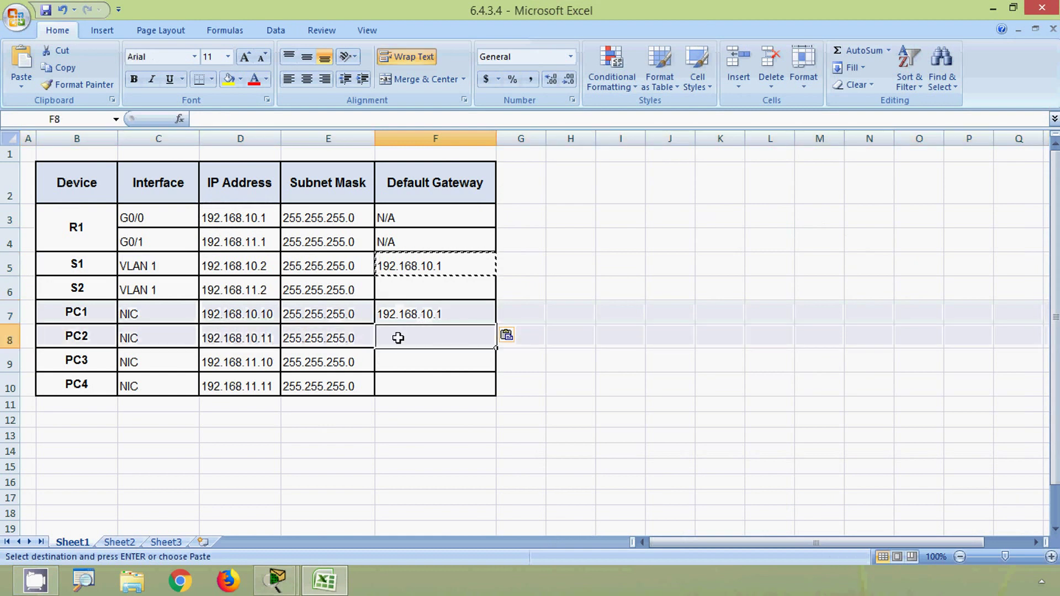
key(ctrl+v)
click(418, 366)
key(Escape)
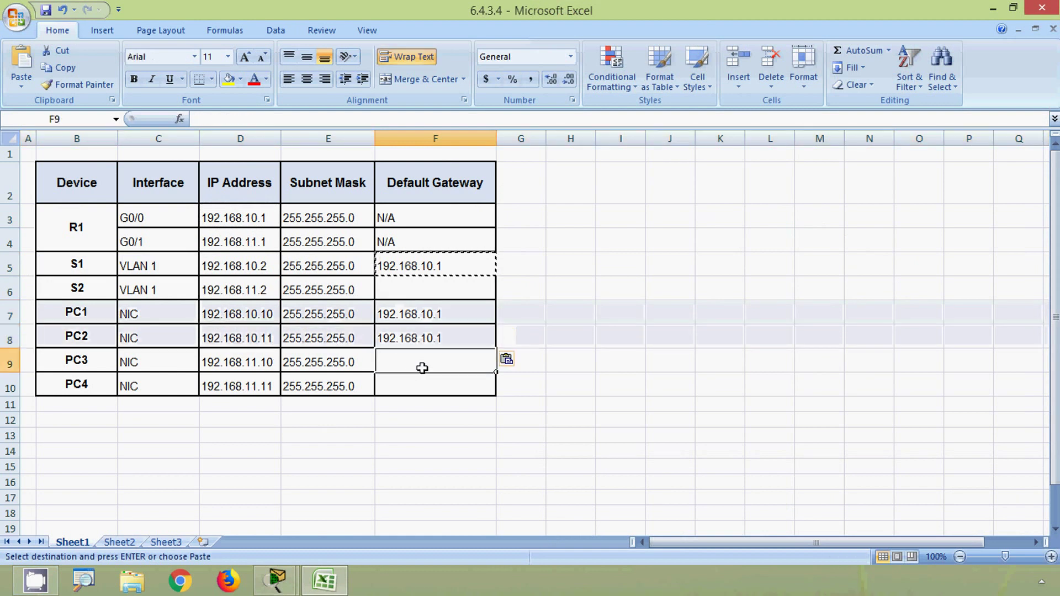
key(alt)
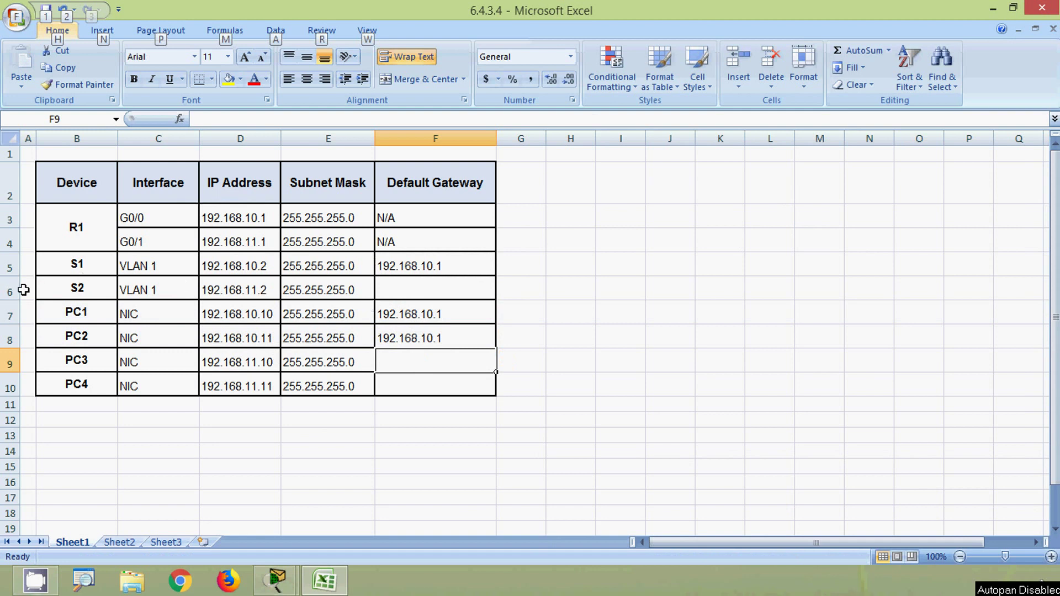
Check S2's link to R1 in the topology, copy R1's G0/1 address 192.168.11.1 into S2's Default Gateway cell, and save the workbook
click(56, 289)
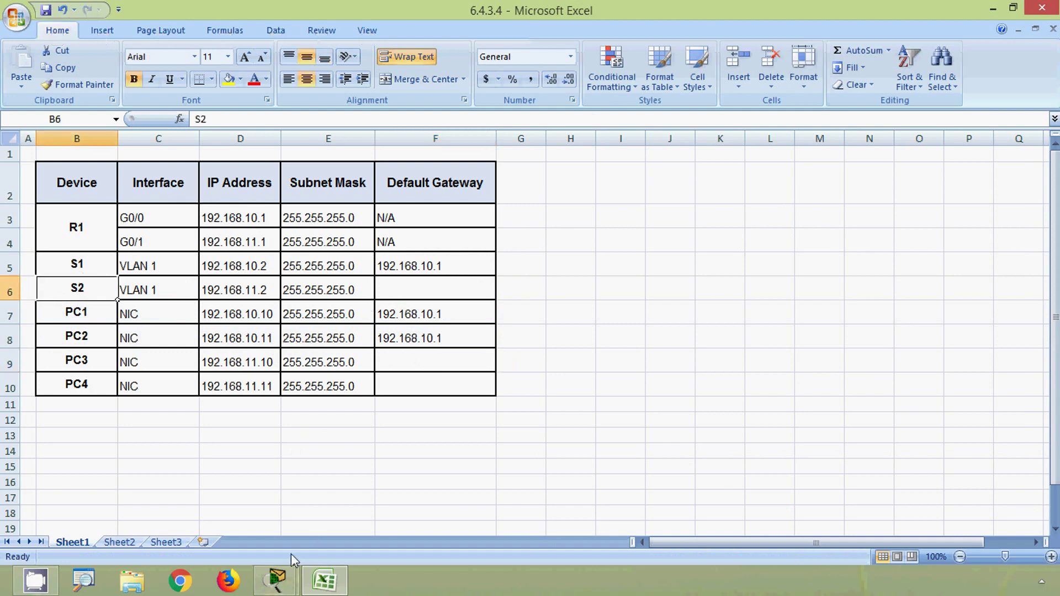
click(276, 580)
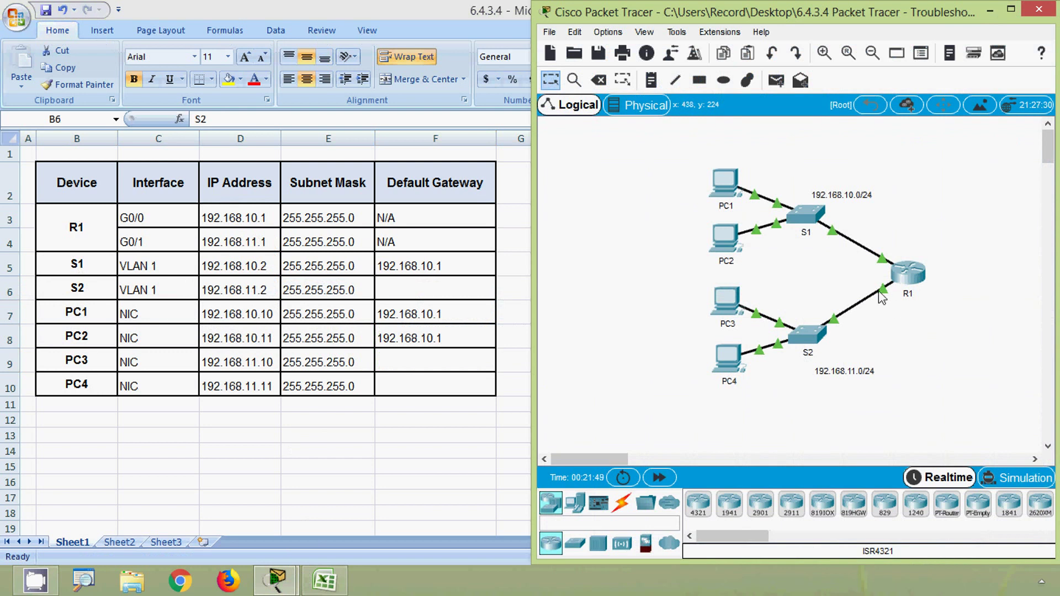
mouse_move(886, 297)
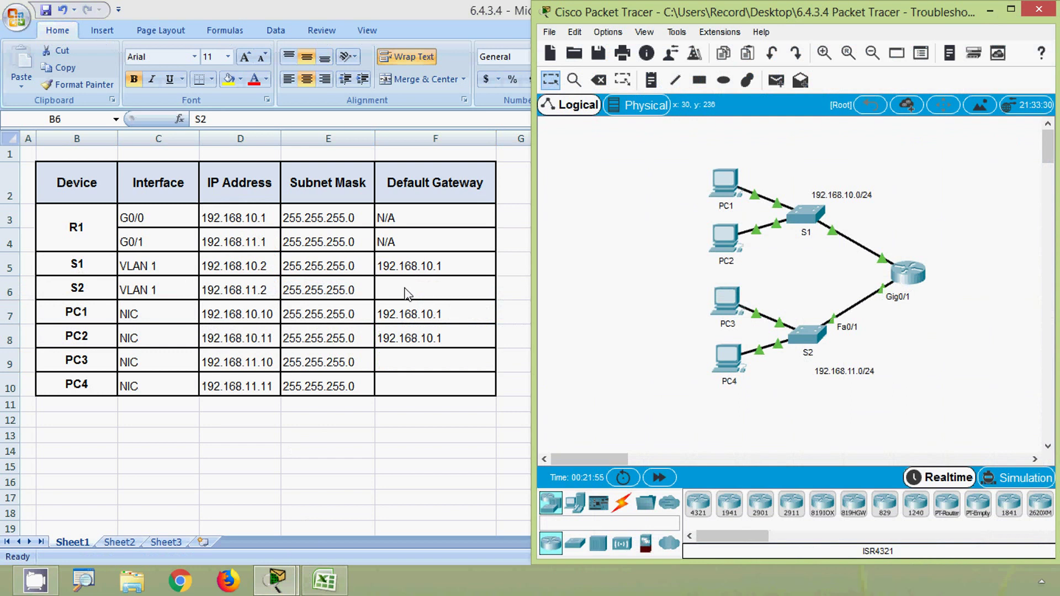
click(248, 243)
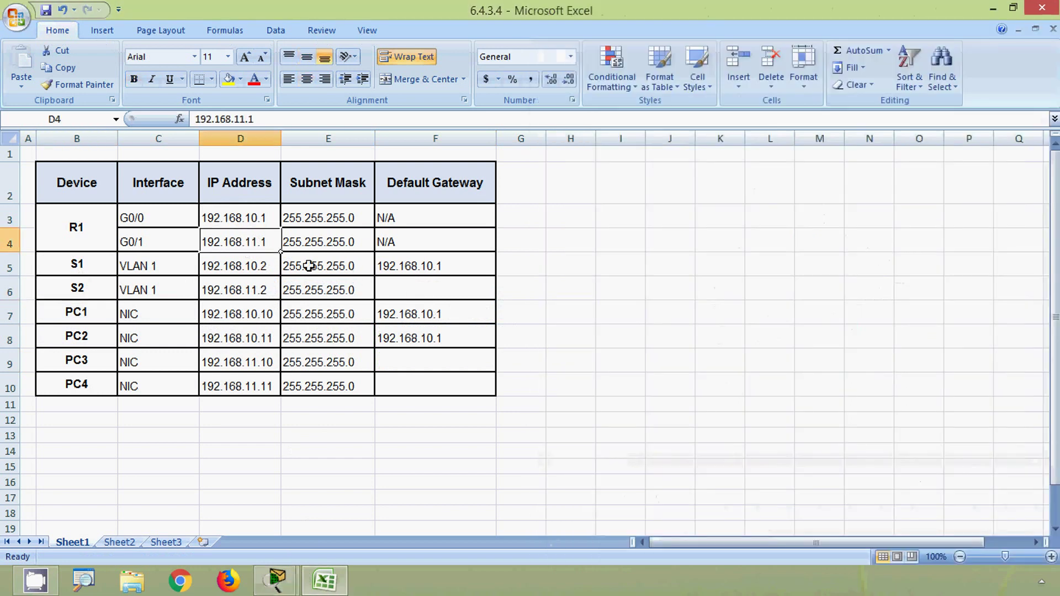
key(ctrl+c)
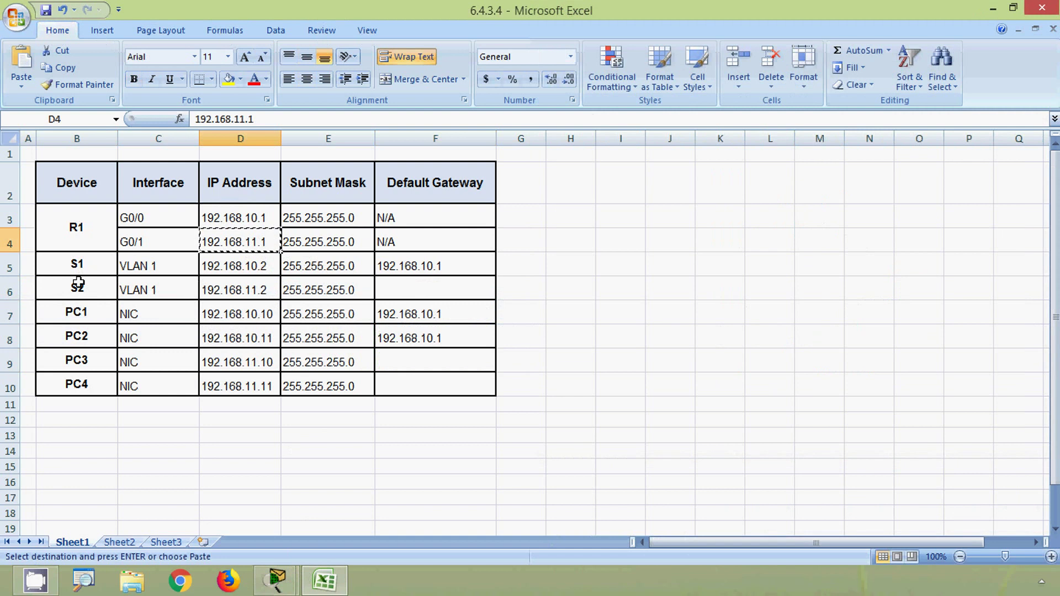
click(381, 284)
key(ctrl+v)
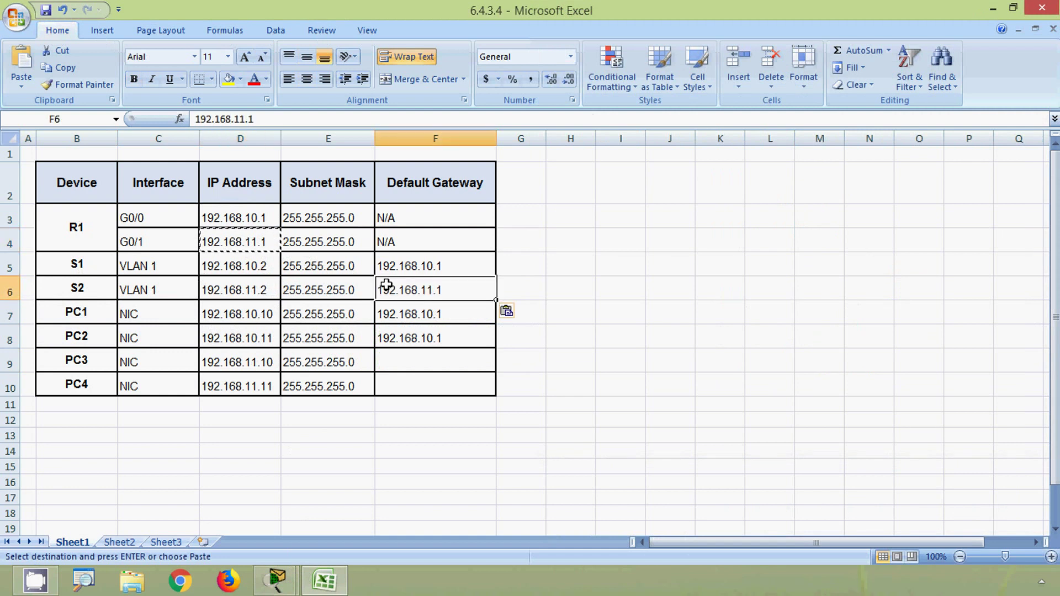
key(ctrl+s)
Check PC3 and PC4 in the topology and copy S2's gateway 192.168.11.1 into their Default Gateway cells in Excel
click(276, 580)
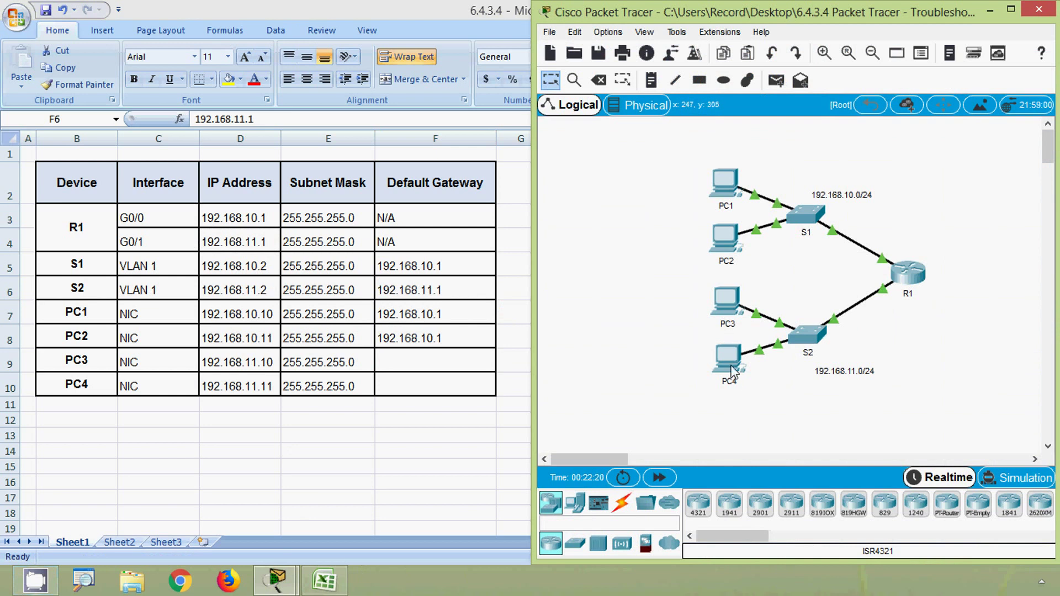
mouse_move(735, 385)
click(415, 296)
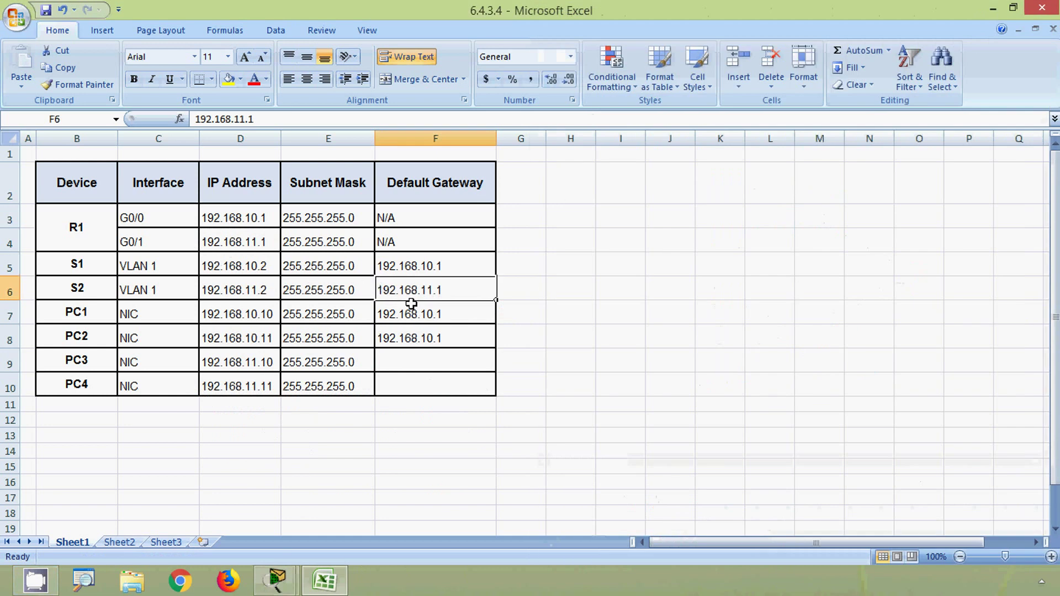
key(ctrl+c)
click(410, 368)
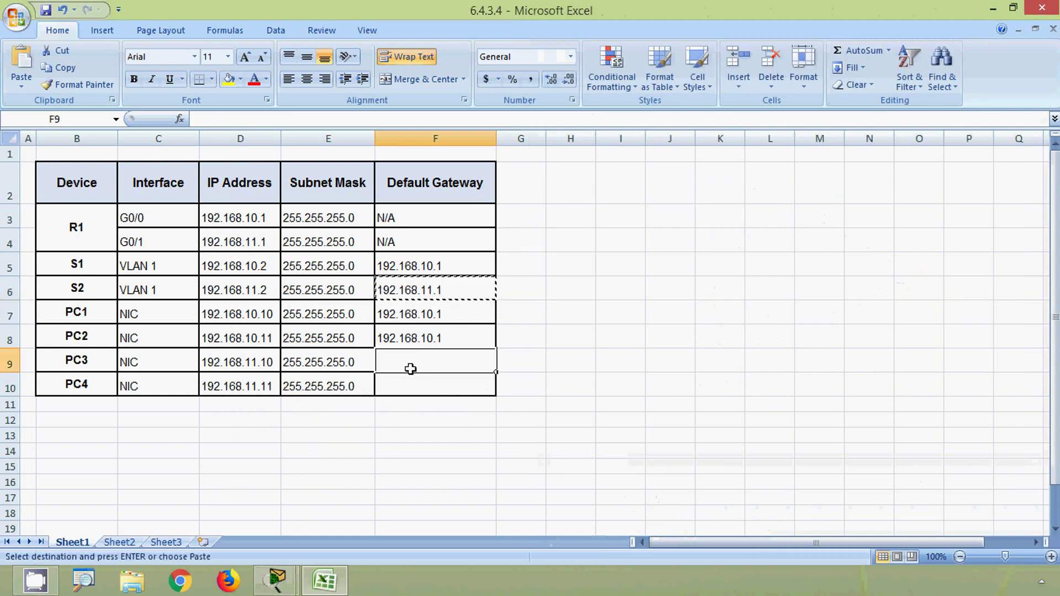
drag(411, 369, 409, 381)
key(ctrl+v)
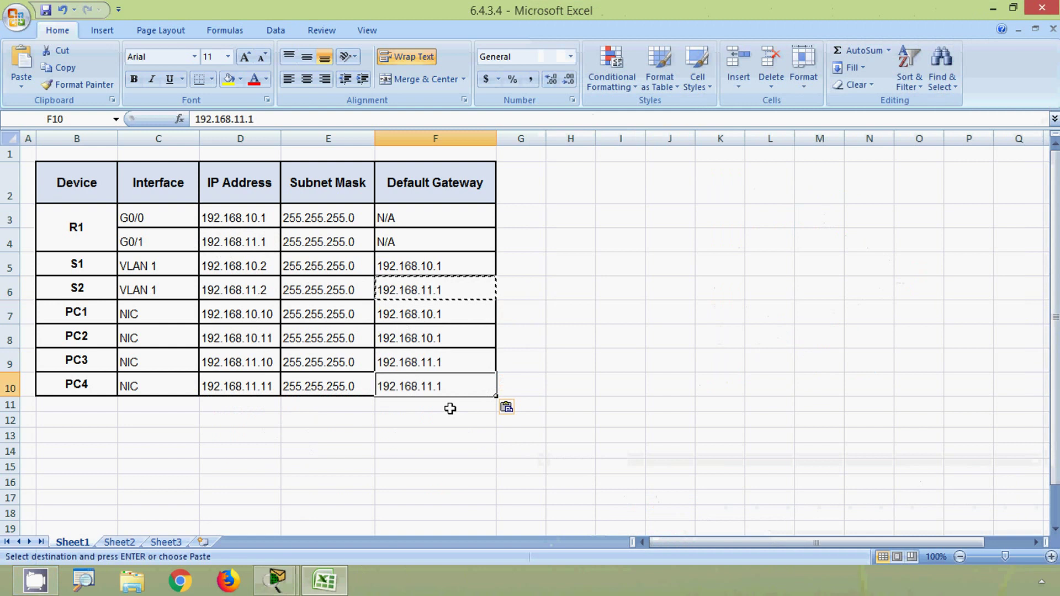
click(450, 408)
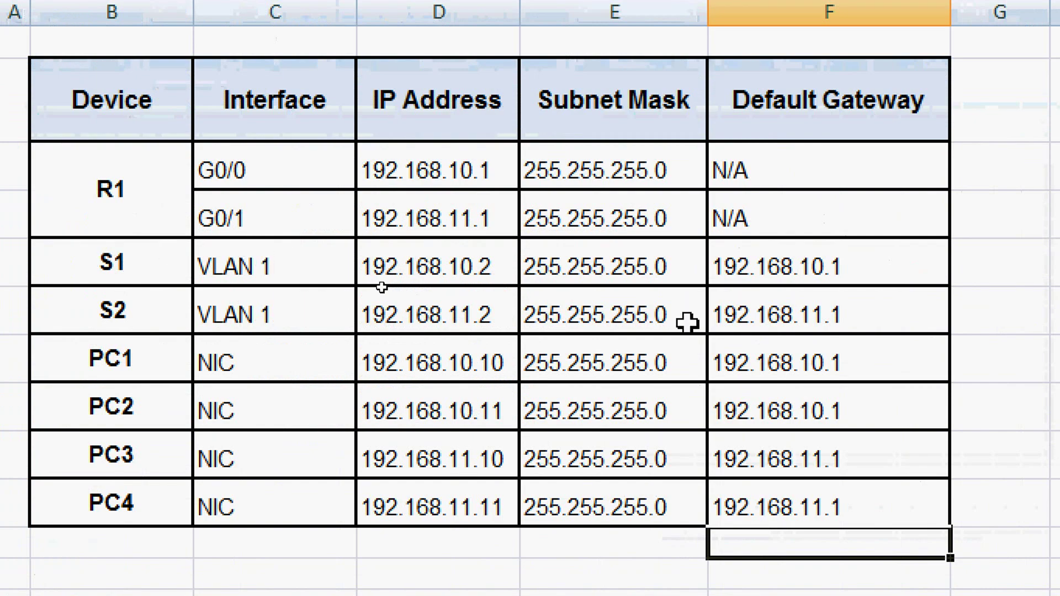
Review the Default Gateway entries, and read the PC1 to PC2 row of the Testing and Verification table in the Packet Tracer activity instructions
drag(762, 263, 816, 482)
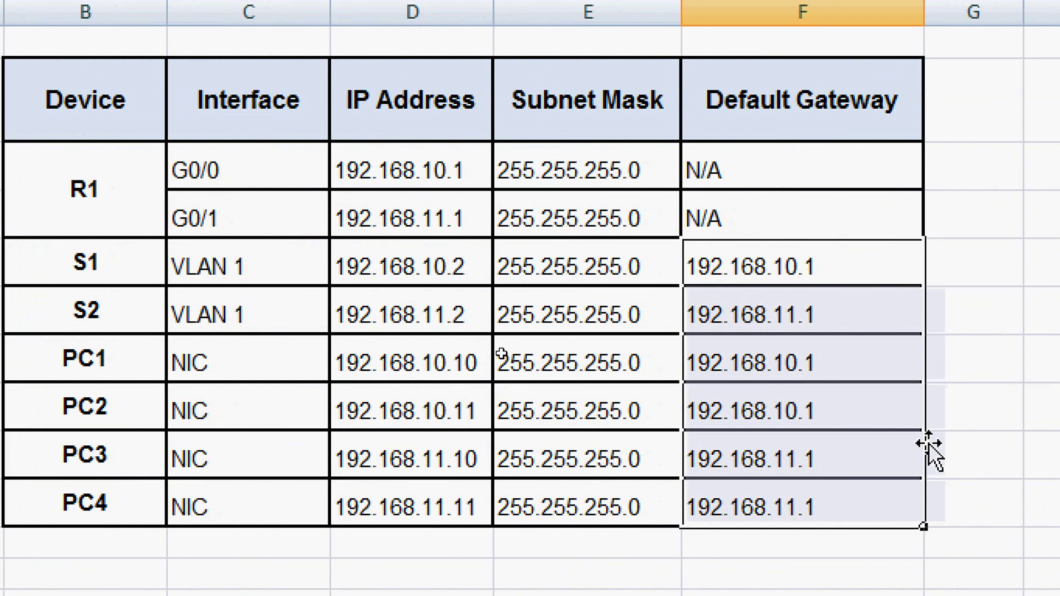
click(925, 437)
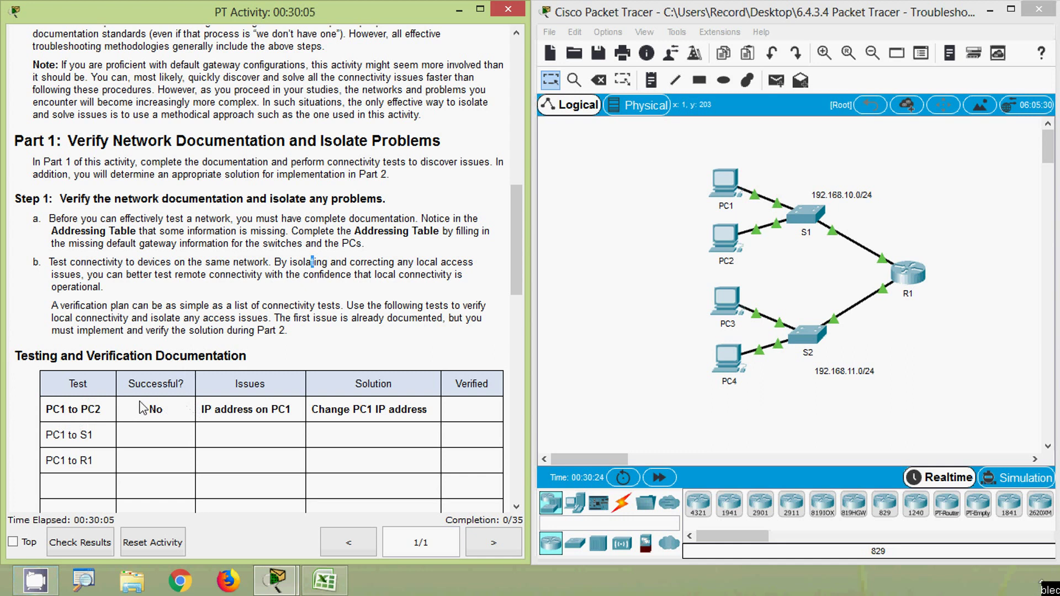
drag(147, 411, 166, 410)
drag(235, 385, 293, 385)
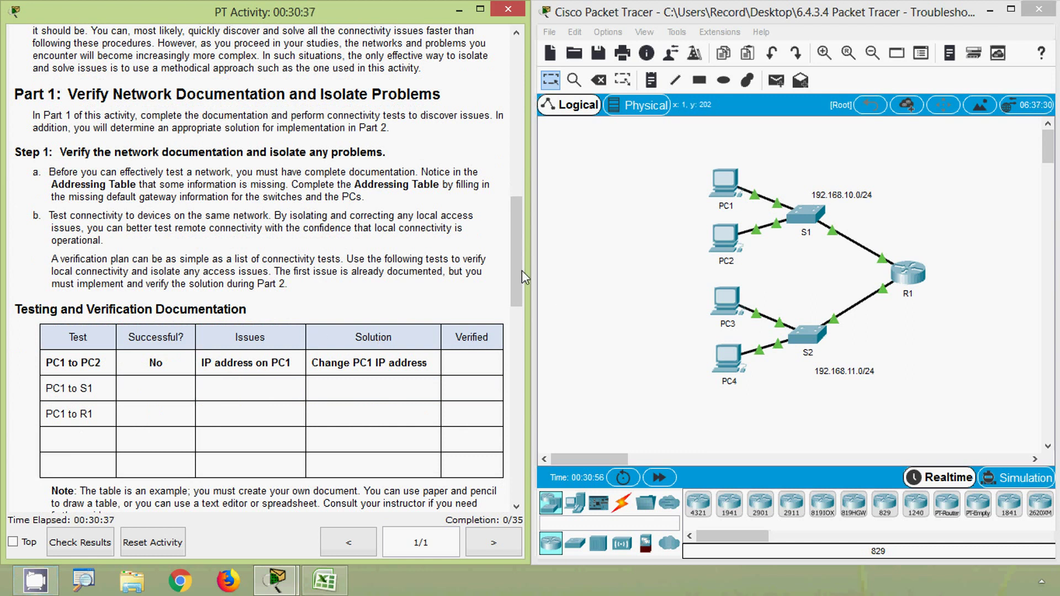
Look up PC2's IP address in the activity's Addressing Table and open the Command Prompt on PC1
scroll(513, 156, up, 10)
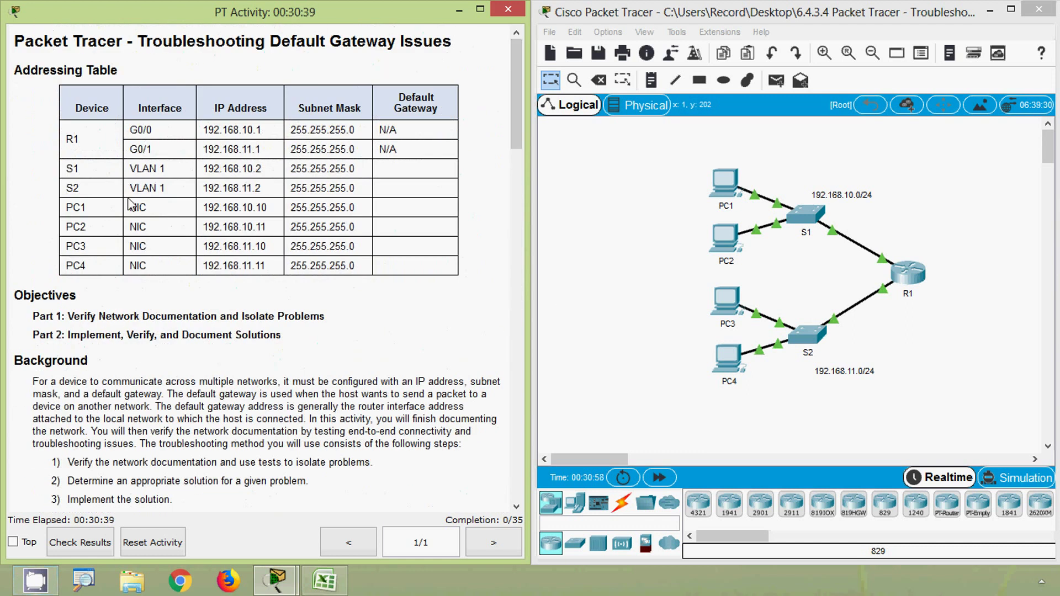
drag(203, 227, 276, 235)
click(727, 185)
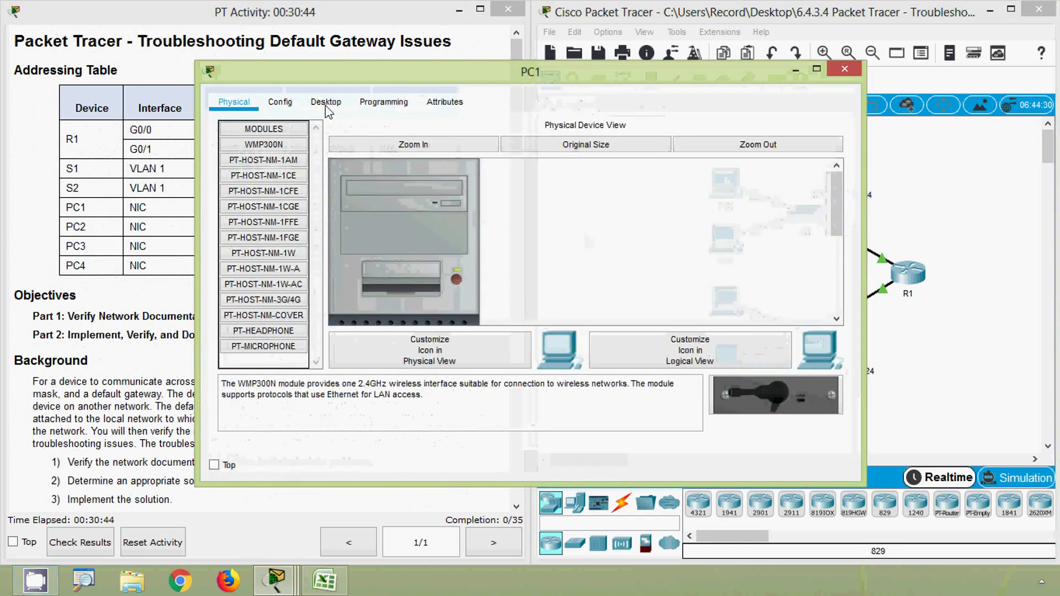
click(325, 101)
click(641, 187)
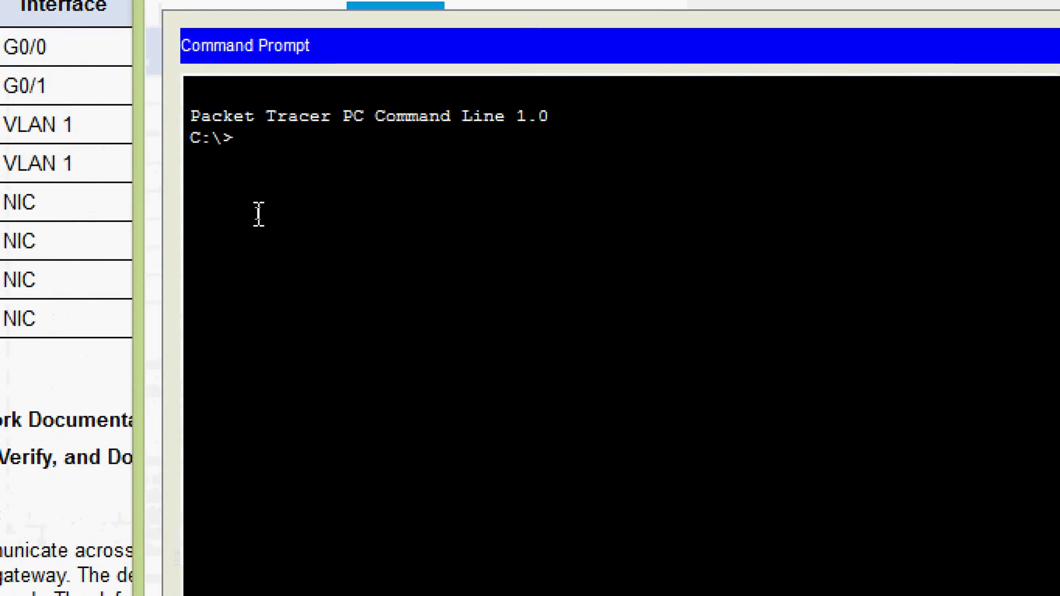
Ping PC2 at 192.168.10.11 from PC1's Command Prompt and close the PC1 window
text(ping)
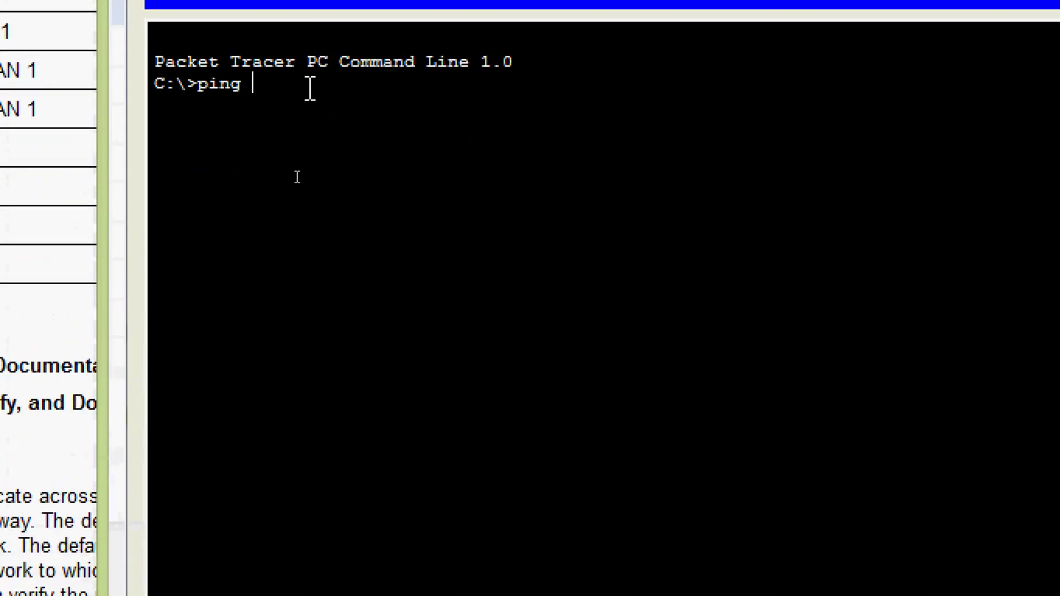
right_click(306, 88)
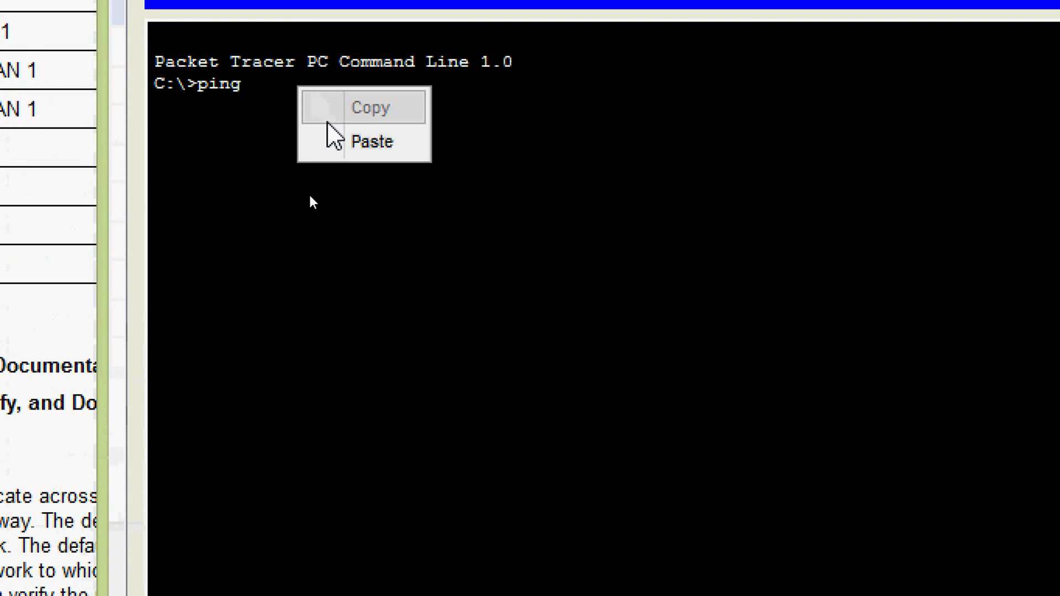
click(332, 136)
key(Return)
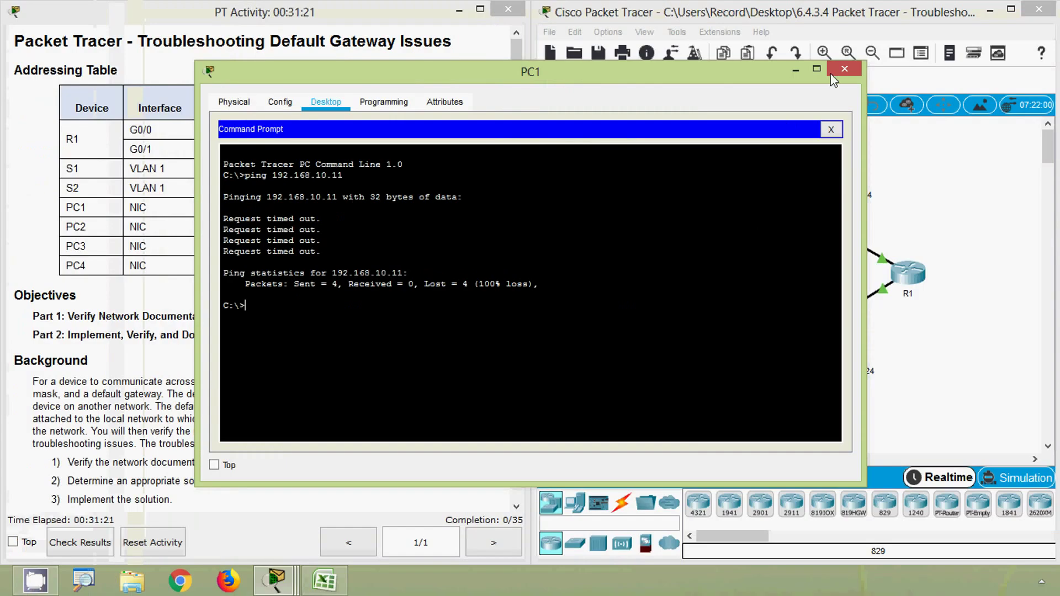
click(833, 72)
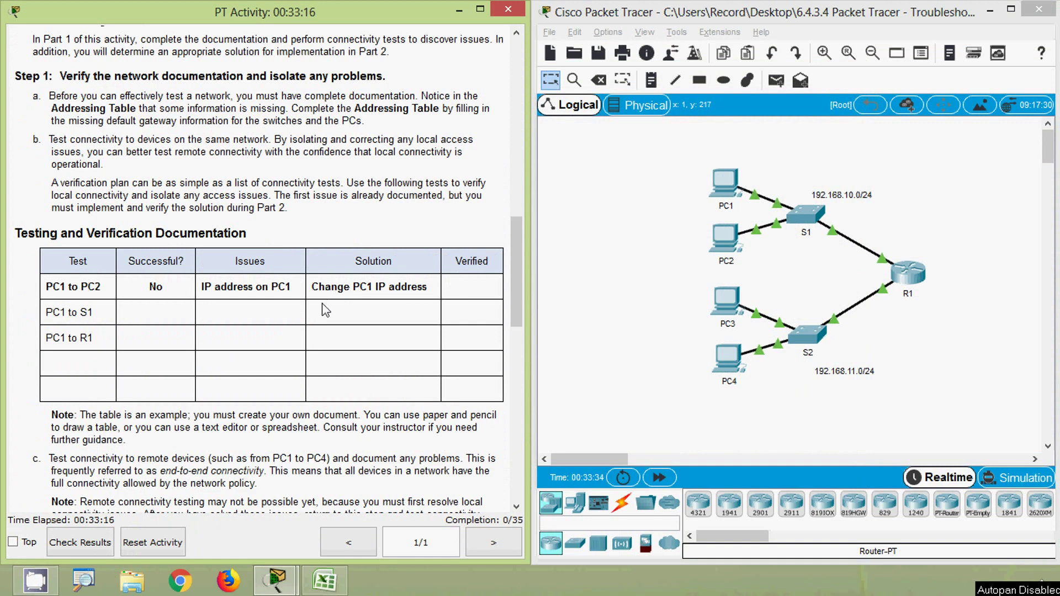
Open PC1's IP Configuration beside the instructions and compare its IP address with PC1's entry in the Addressing Table
click(717, 202)
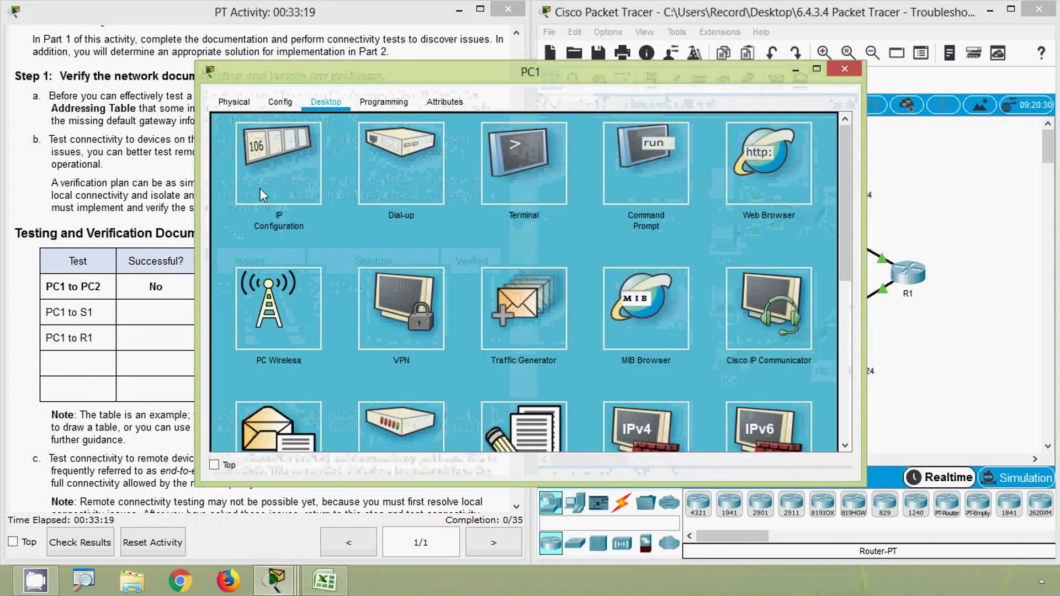
click(282, 185)
drag(200, 214, 391, 213)
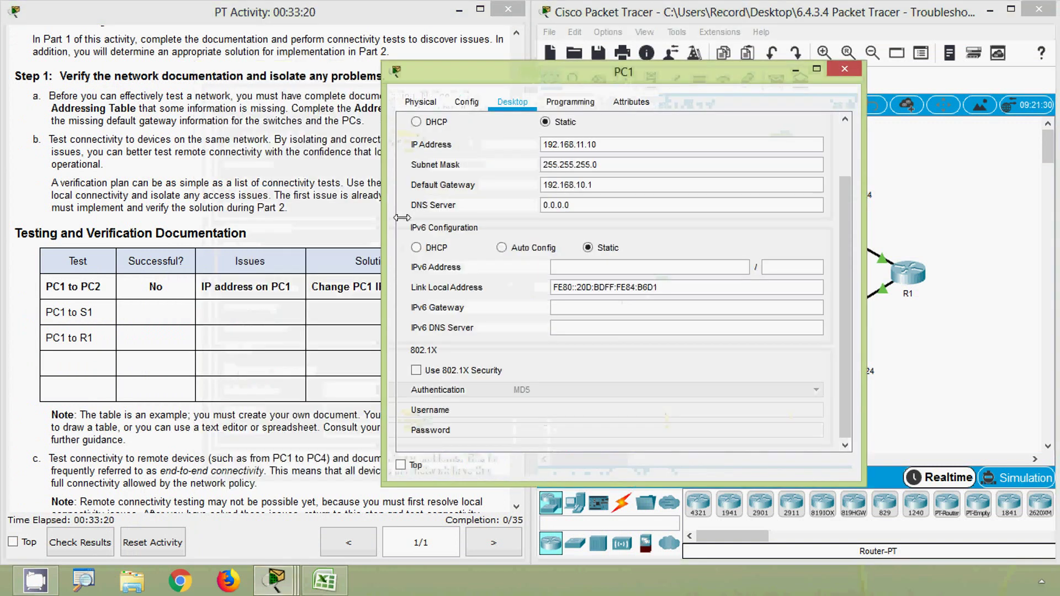
drag(437, 76, 606, 78)
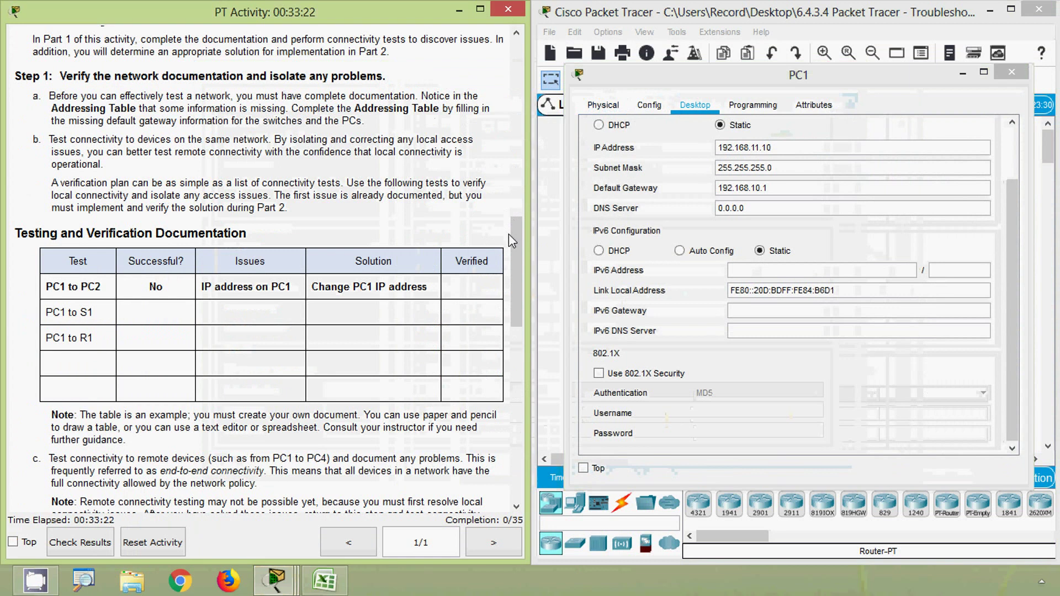
drag(508, 234, 514, 165)
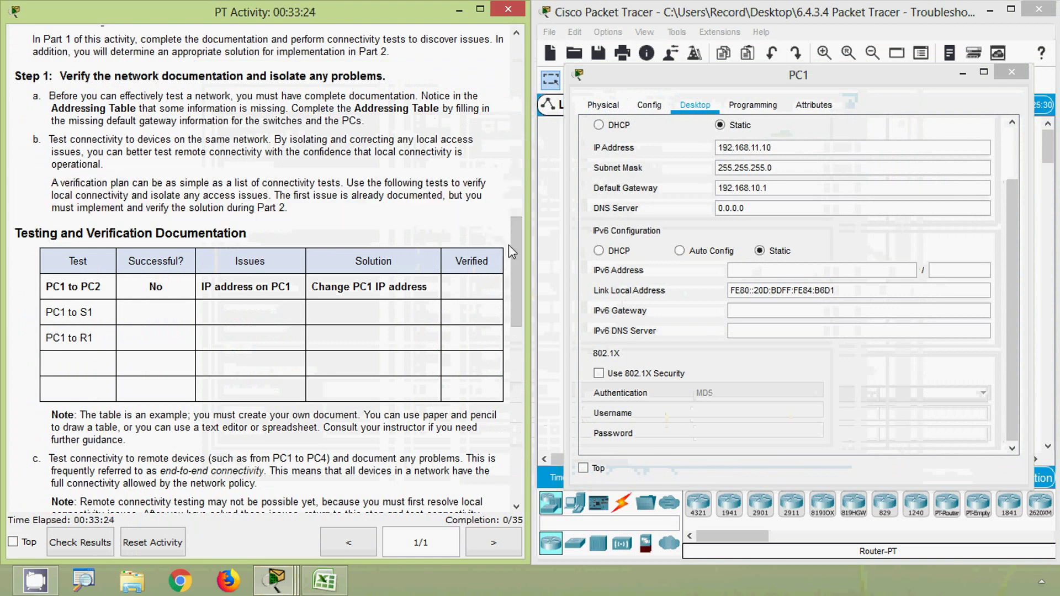
drag(508, 244, 518, 67)
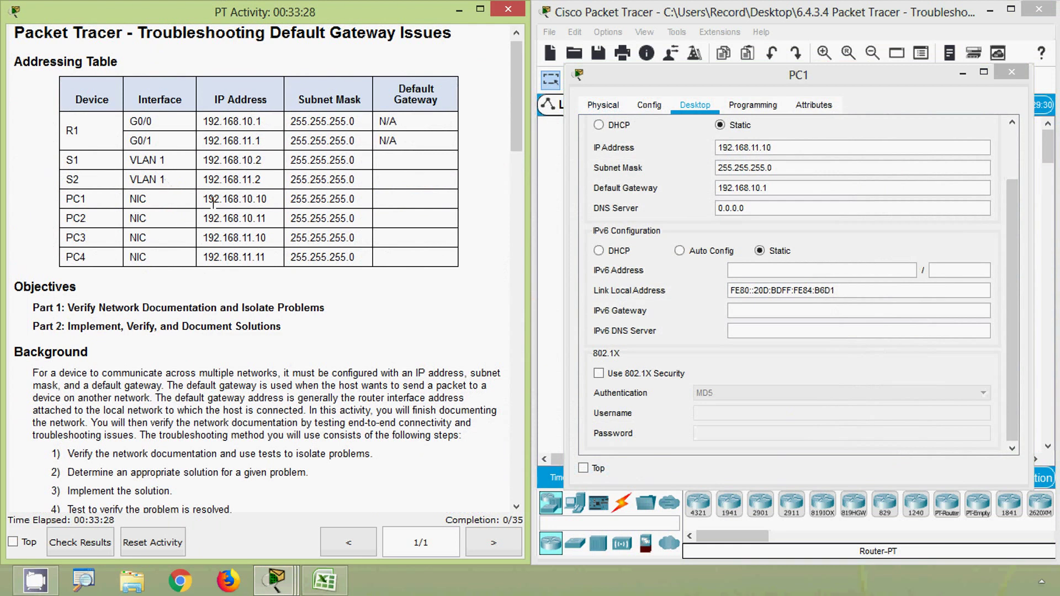
drag(205, 199, 268, 199)
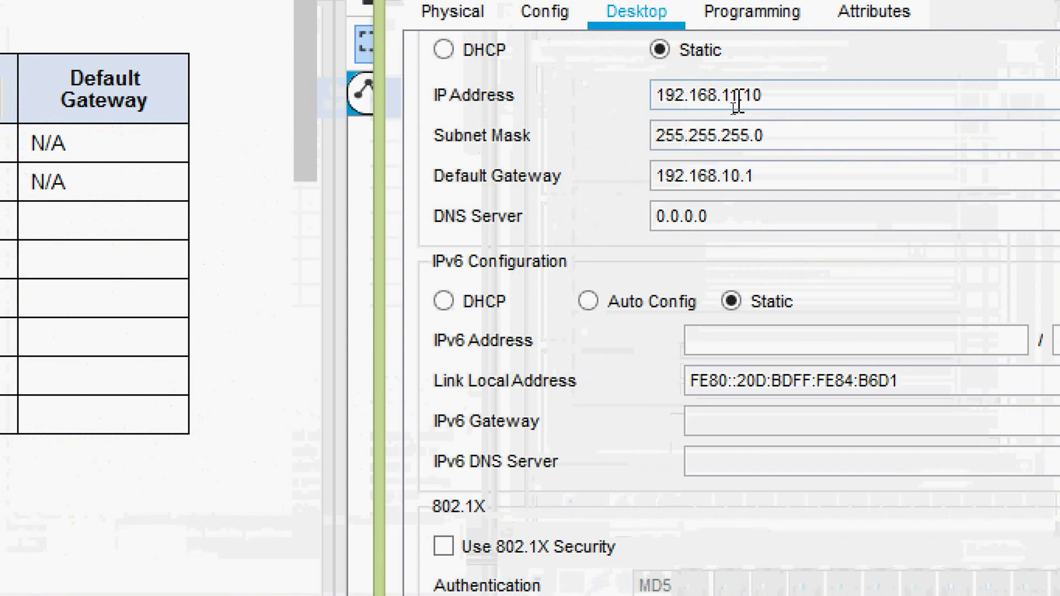
Set PC1's static IP address to 192.168.10.10 and close the PC1 window
click(733, 105)
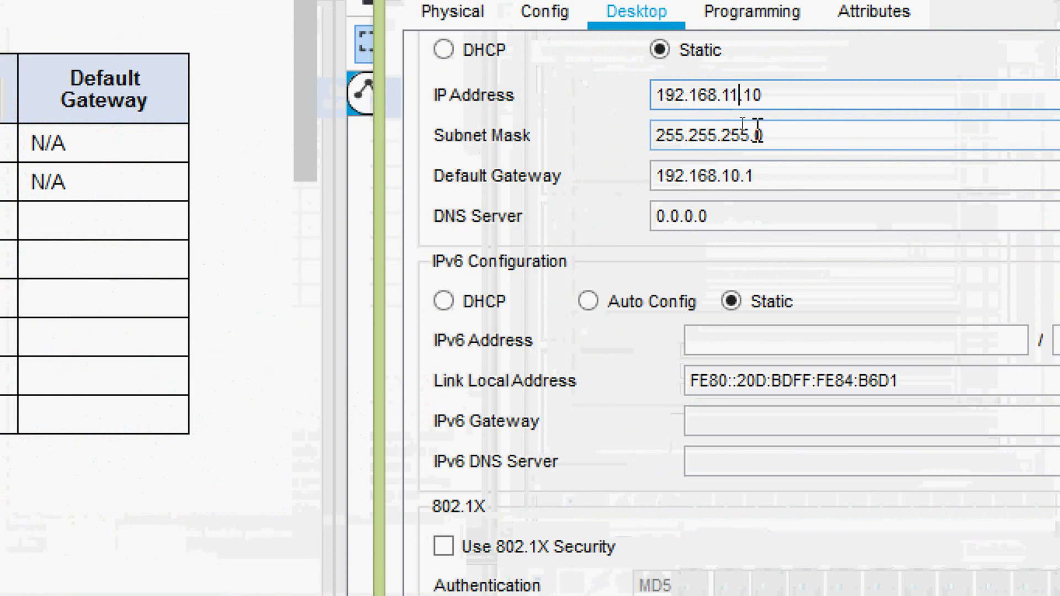
key(BackSpace)
text(0)
key(Tab)
key(Tab)
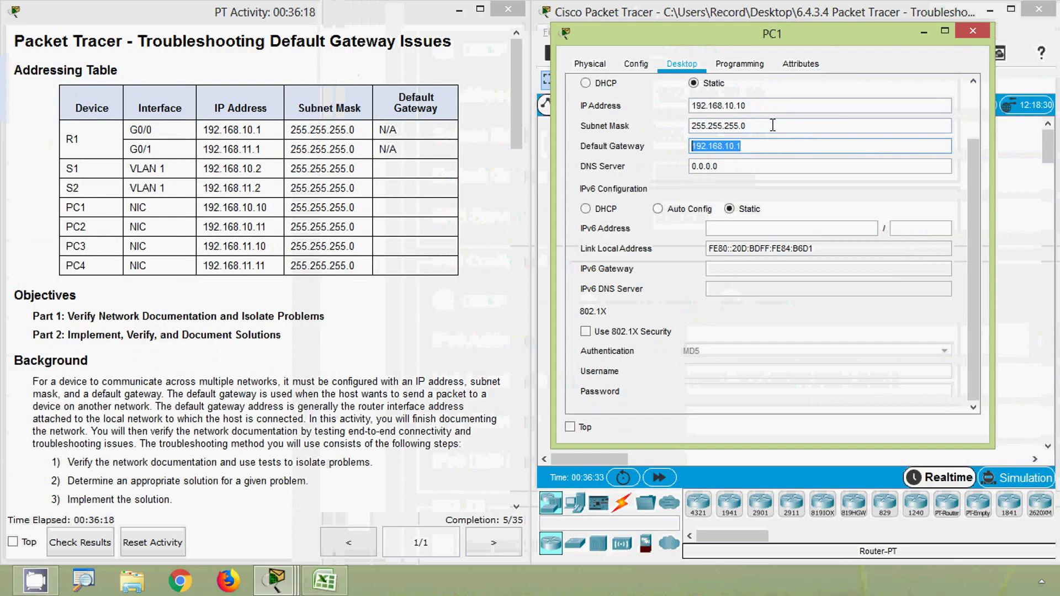
click(973, 31)
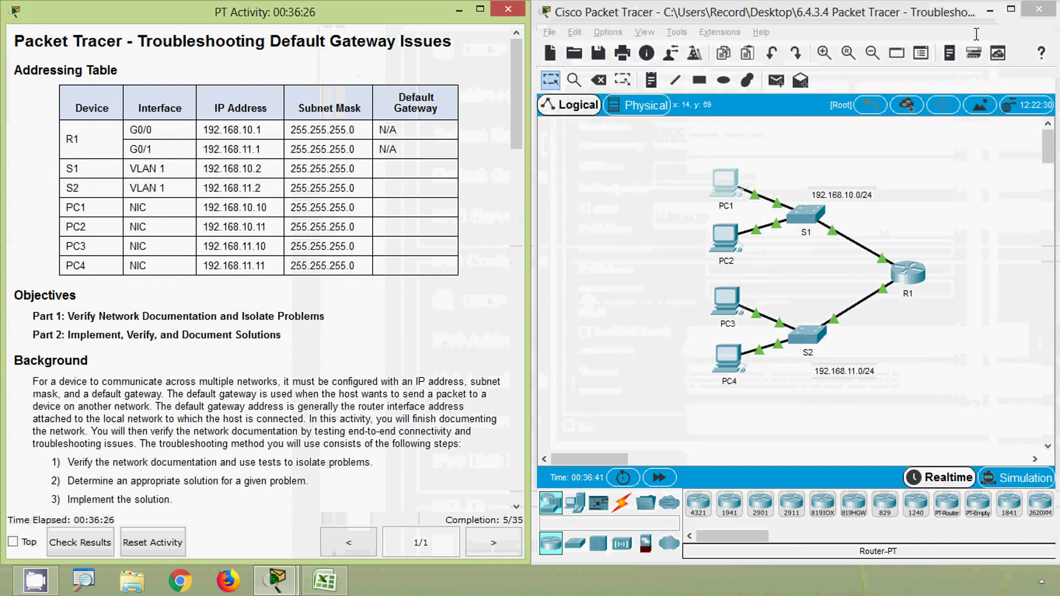
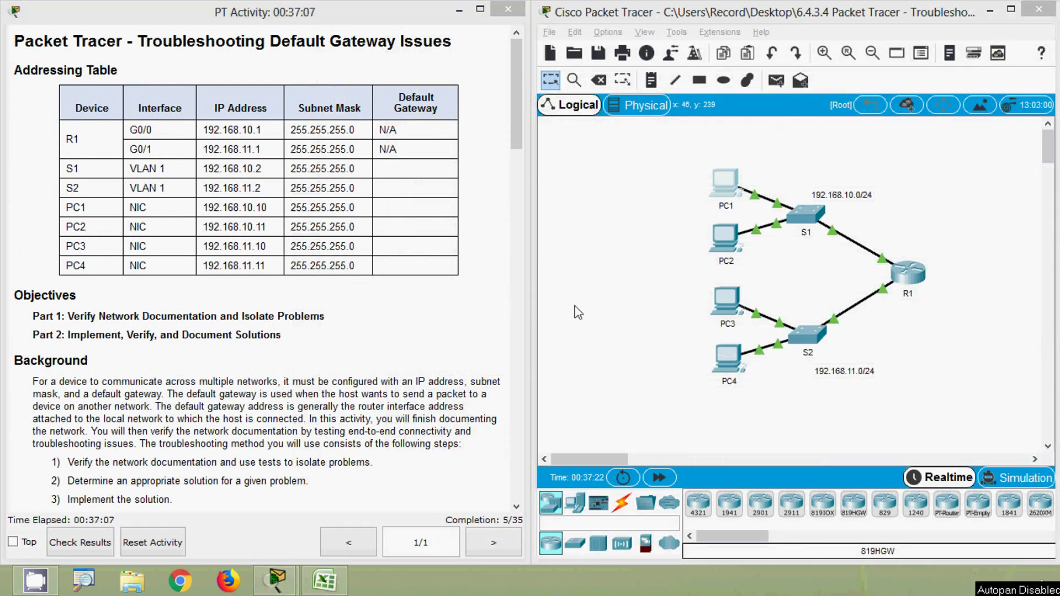
Reopen PC1's Command Prompt, repeat the ping to 192.168.10.11, and close the PC1 window
click(728, 187)
click(728, 187)
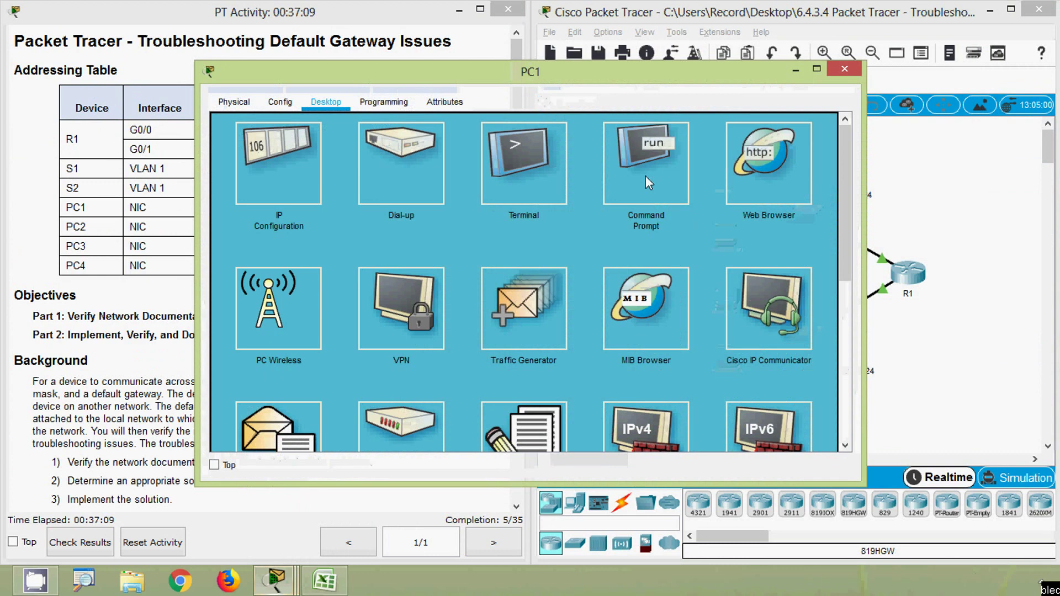
click(635, 158)
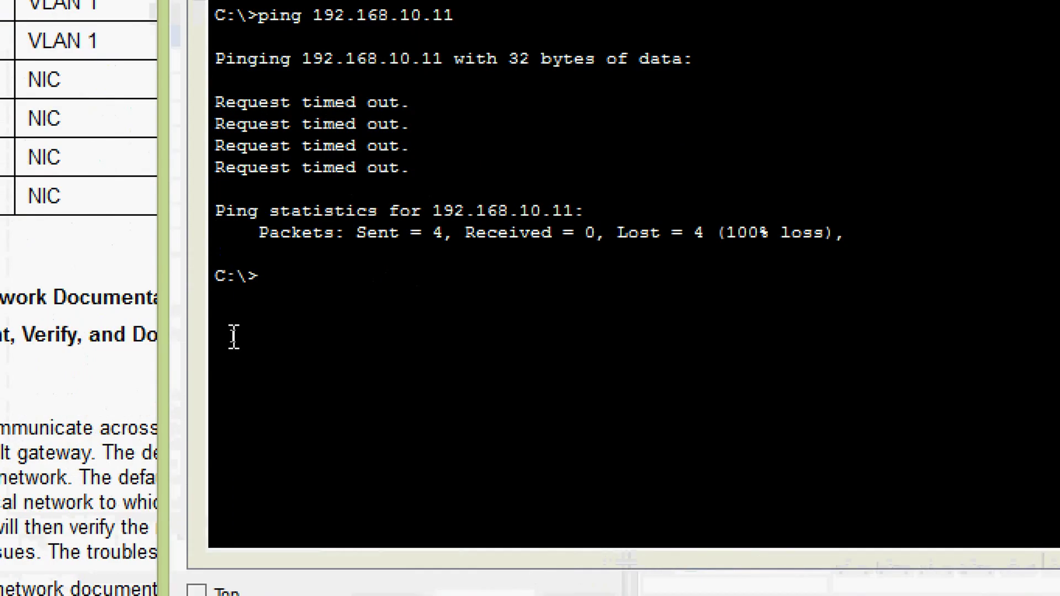
key(Up)
key(Return)
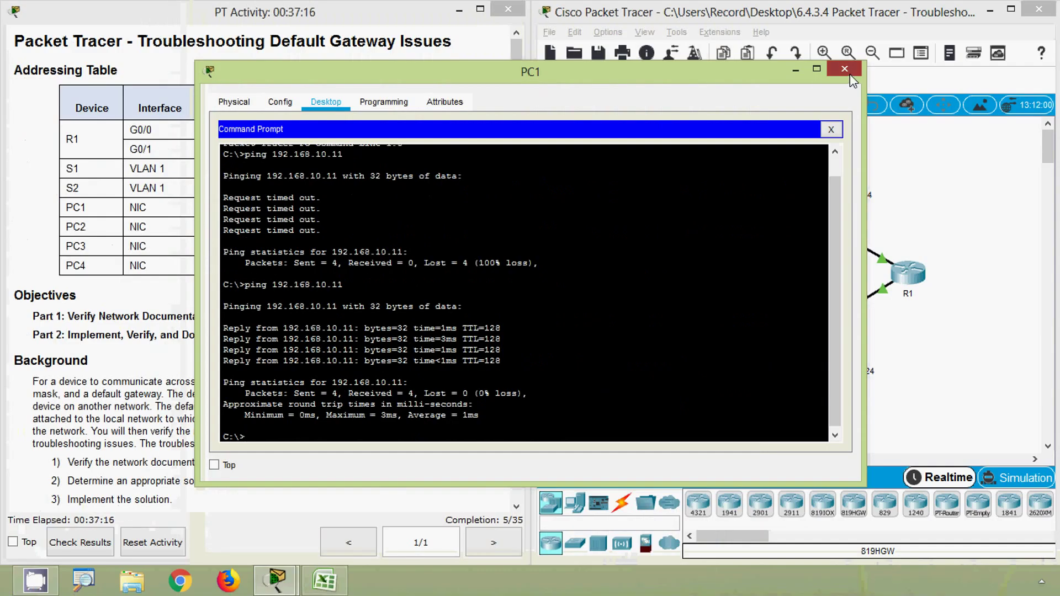
click(849, 74)
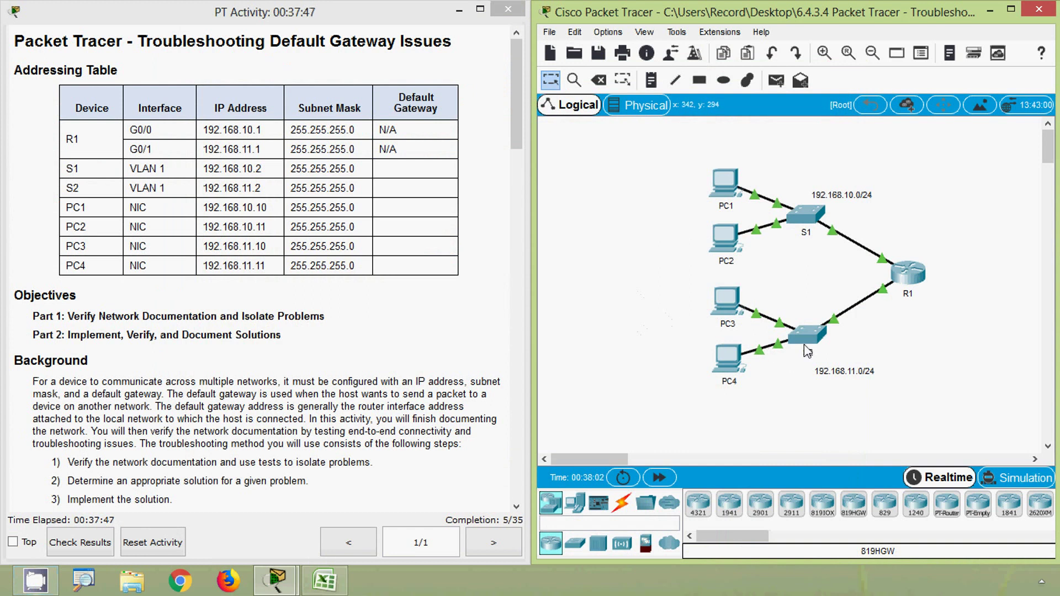
Copy S2's address 192.168.11.2 from the Addressing Table, ping it from PC3's Command Prompt, and close the PC3 window
drag(202, 188, 265, 188)
key(ctrl+c)
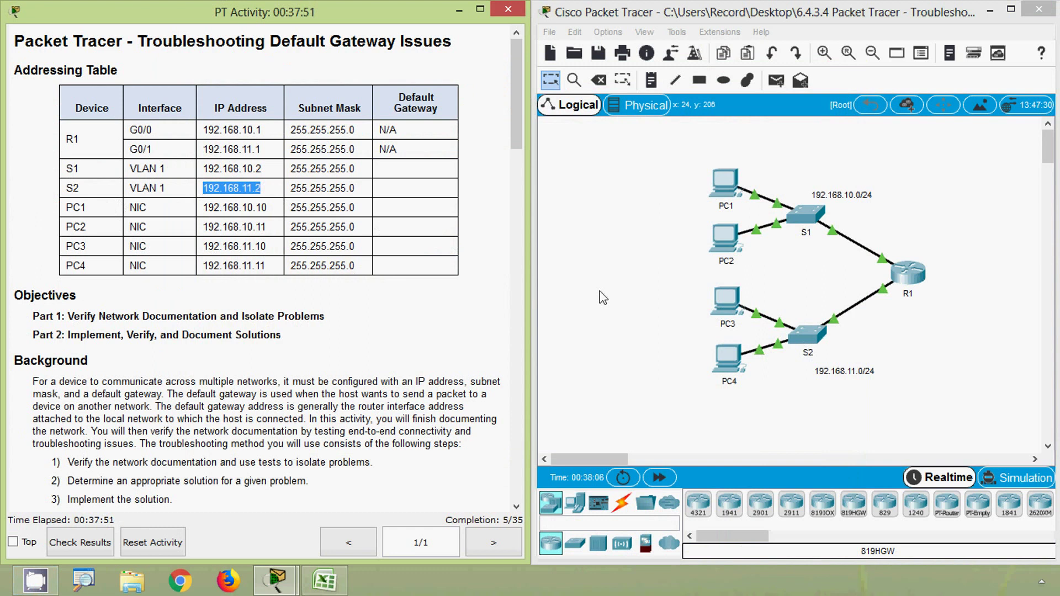
click(730, 298)
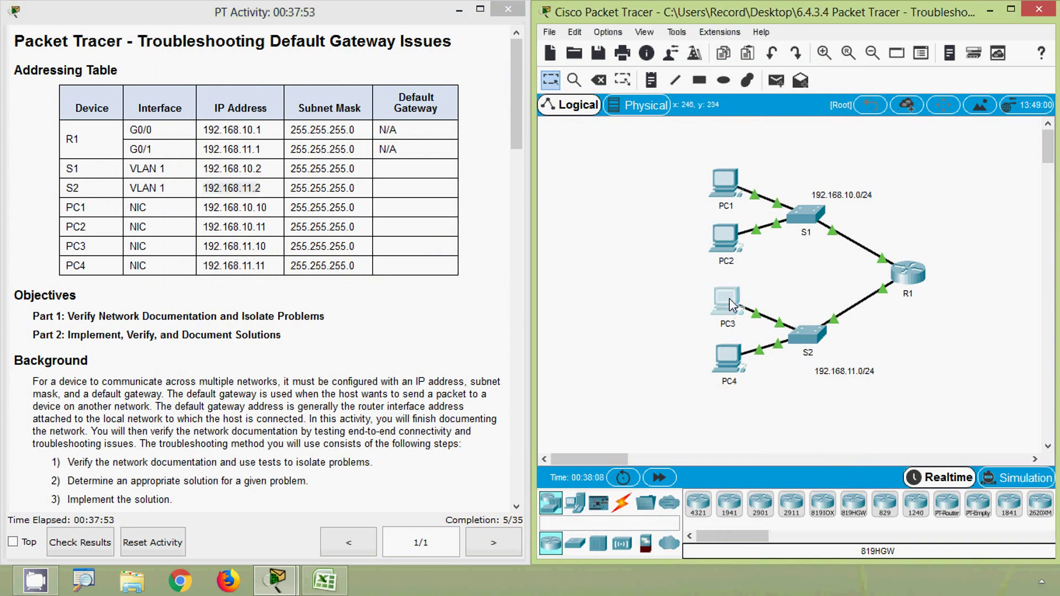
click(327, 103)
click(661, 189)
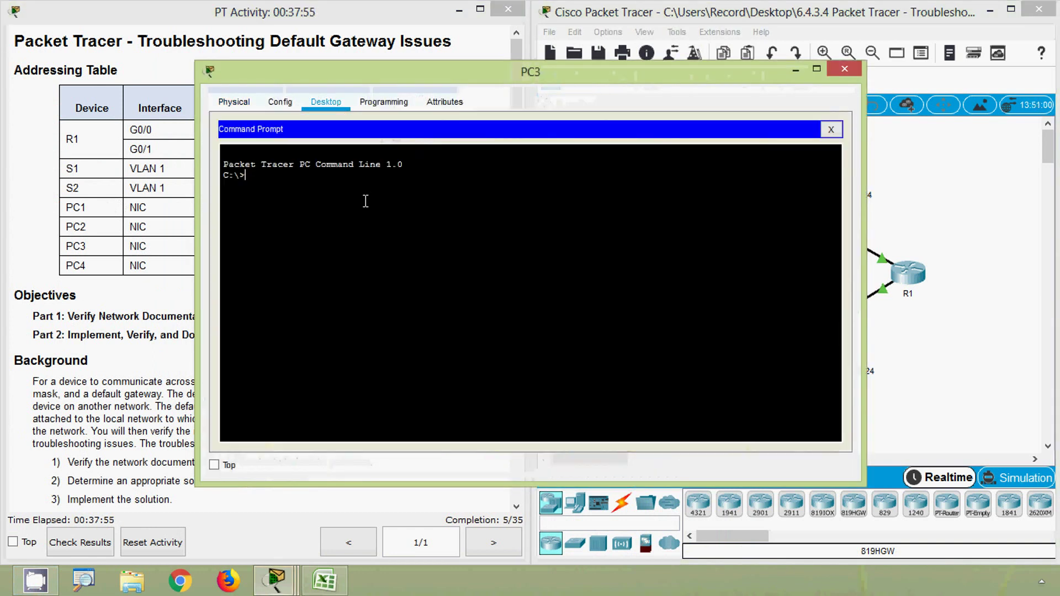
text(ping)
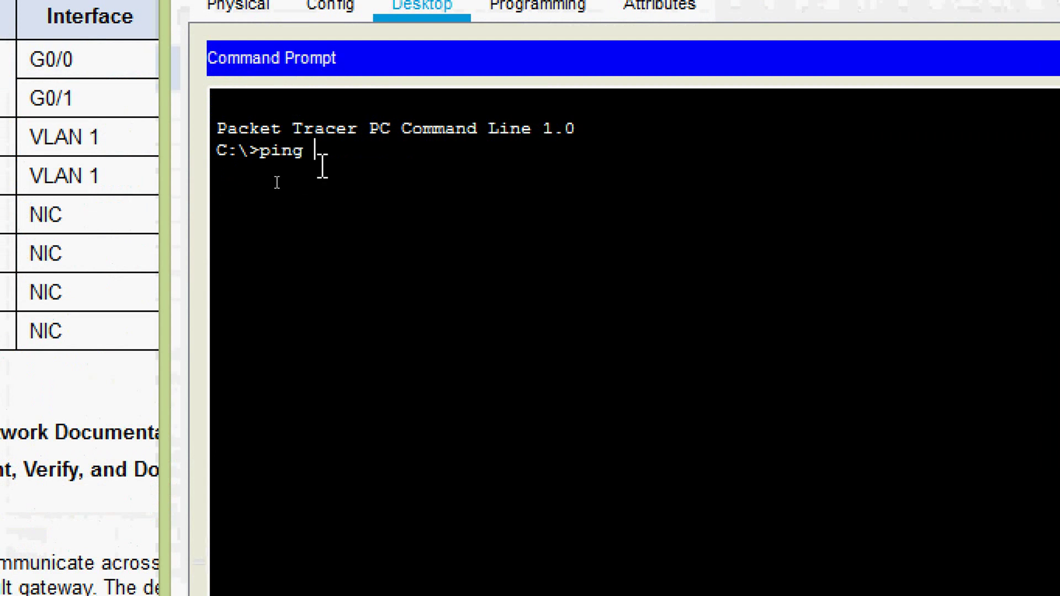
right_click(332, 149)
click(381, 206)
key(Return)
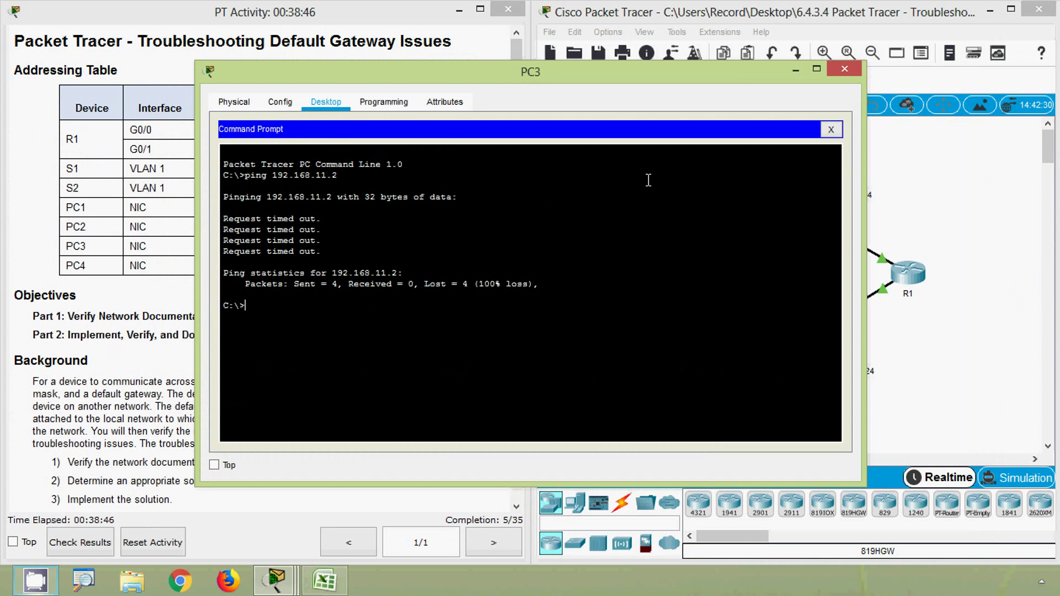
click(835, 71)
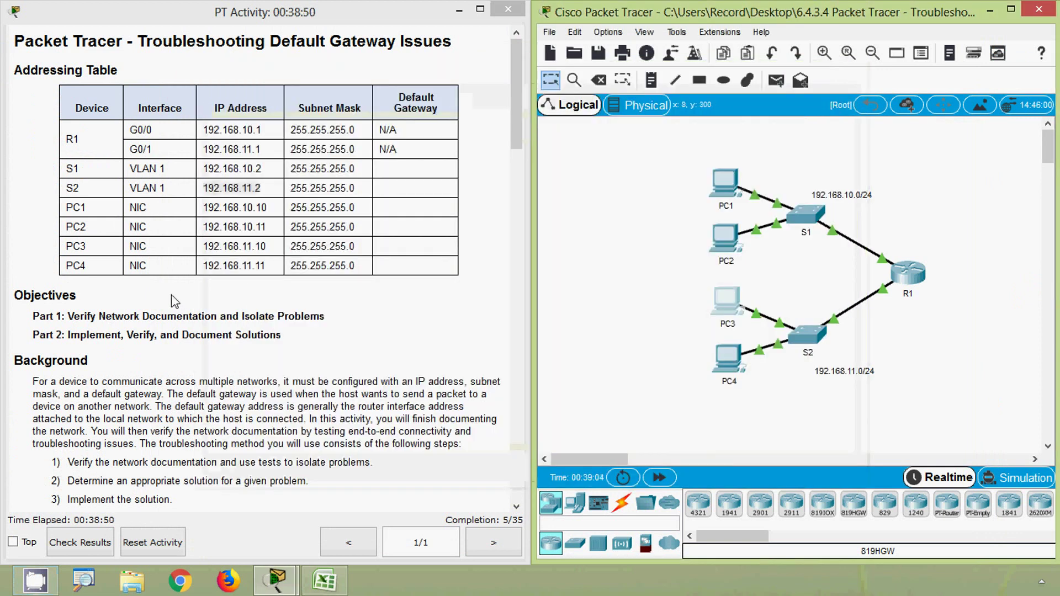
Check PC3's IP address, subnet mask and default gateway in its IP Configuration against the Addressing Table
click(727, 301)
click(252, 210)
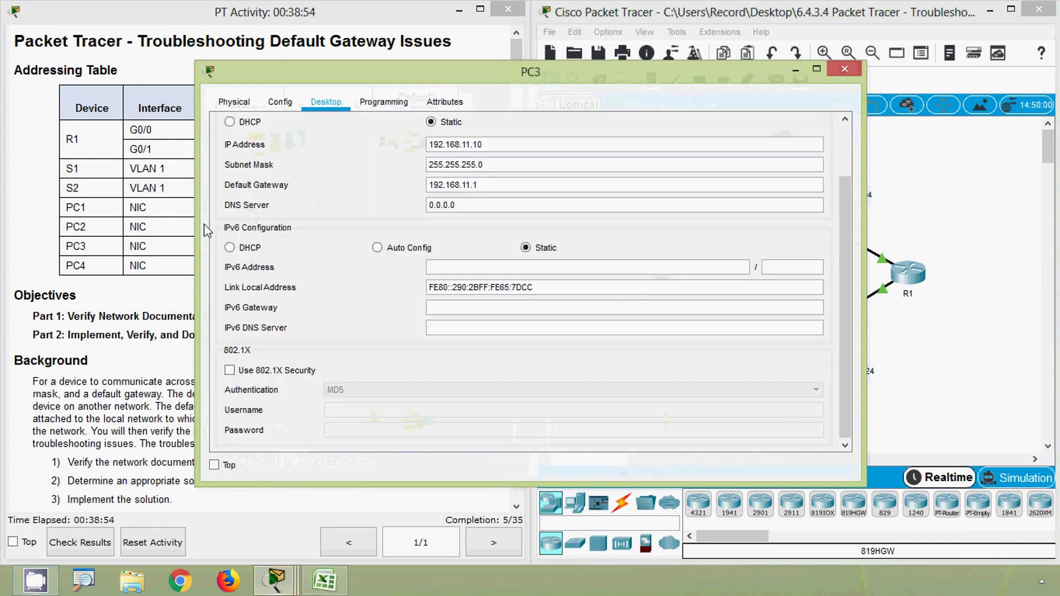
drag(197, 227, 302, 227)
drag(352, 78, 484, 93)
click(644, 181)
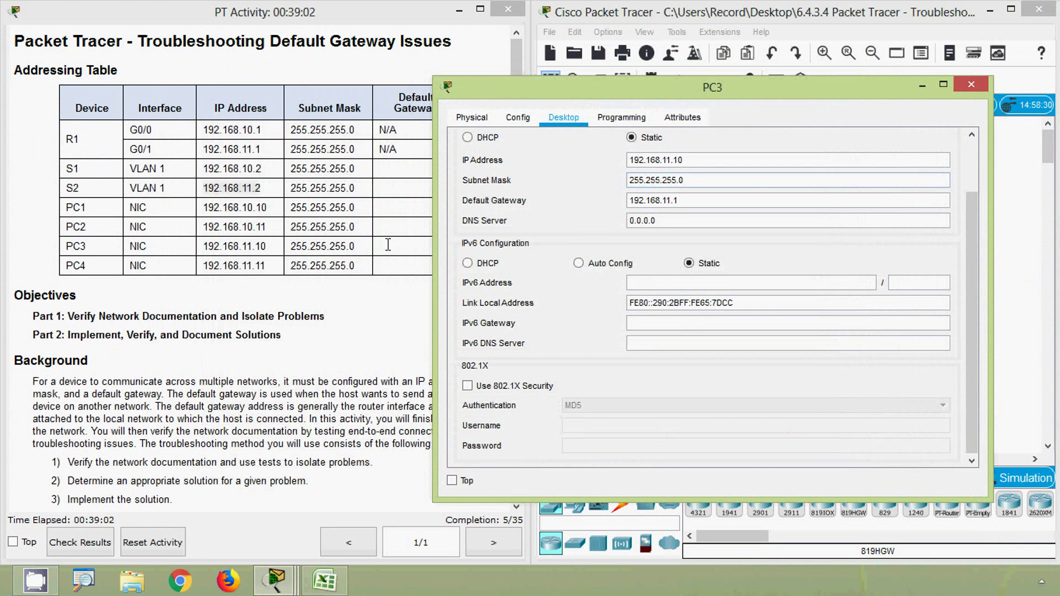
drag(203, 247, 265, 246)
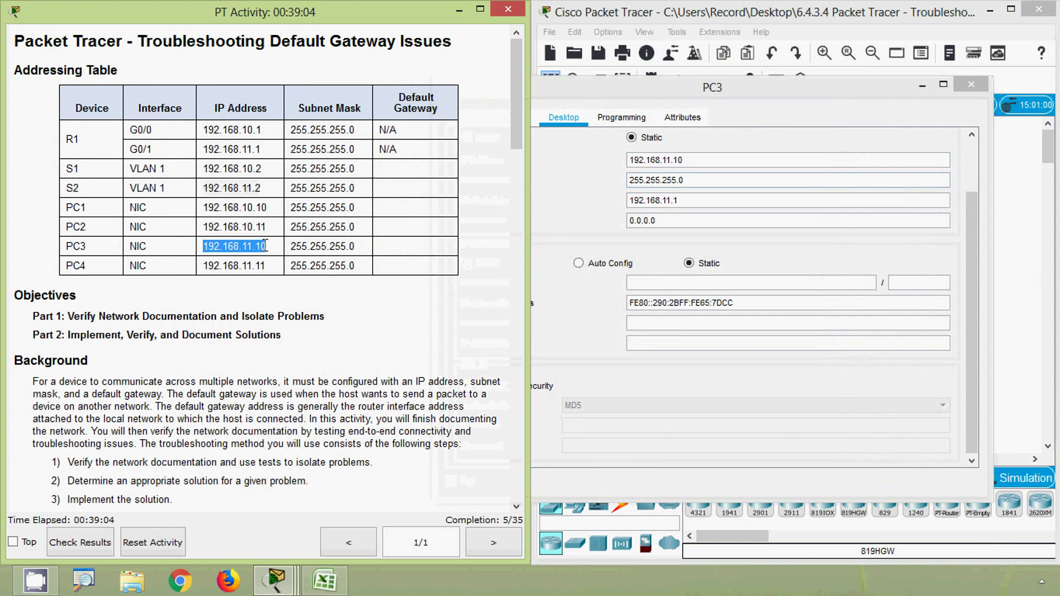
click(687, 182)
drag(687, 182, 630, 174)
drag(690, 201, 633, 202)
click(972, 84)
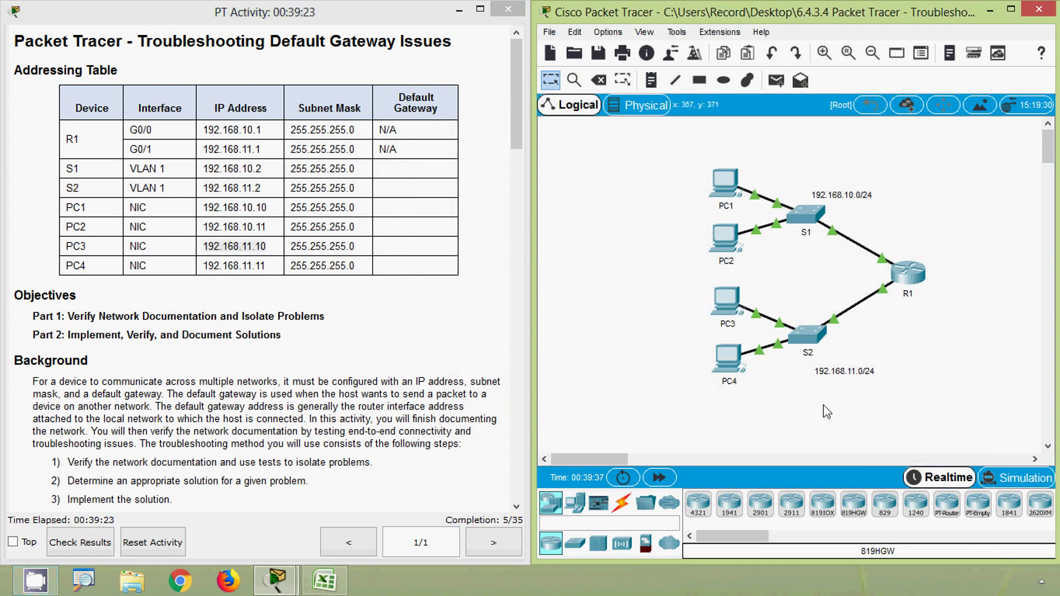
Open the CLI of switch S2 and enter privileged EXEC mode with the enable command
click(807, 334)
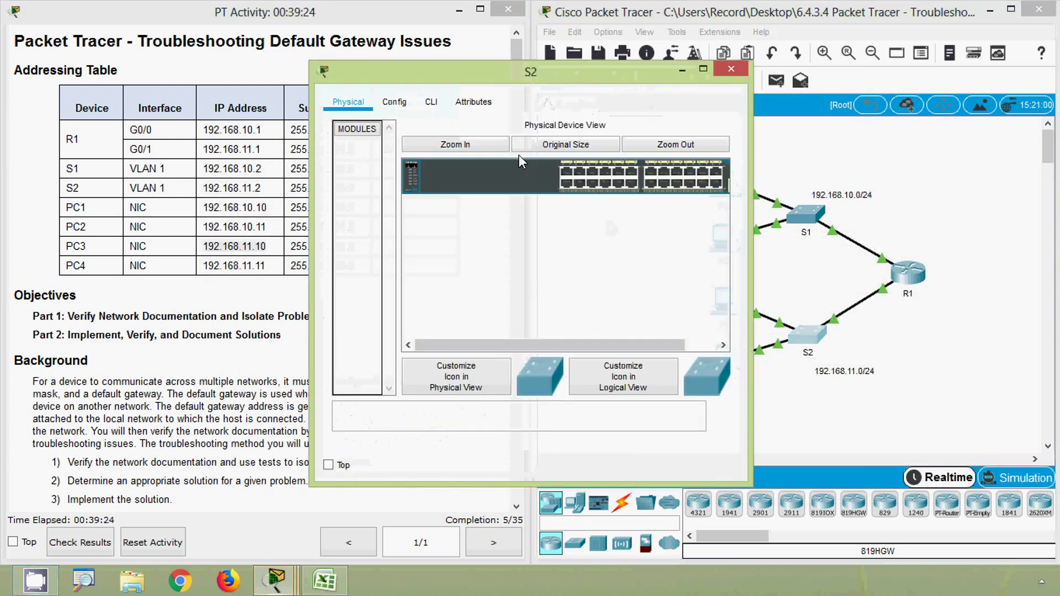
click(432, 105)
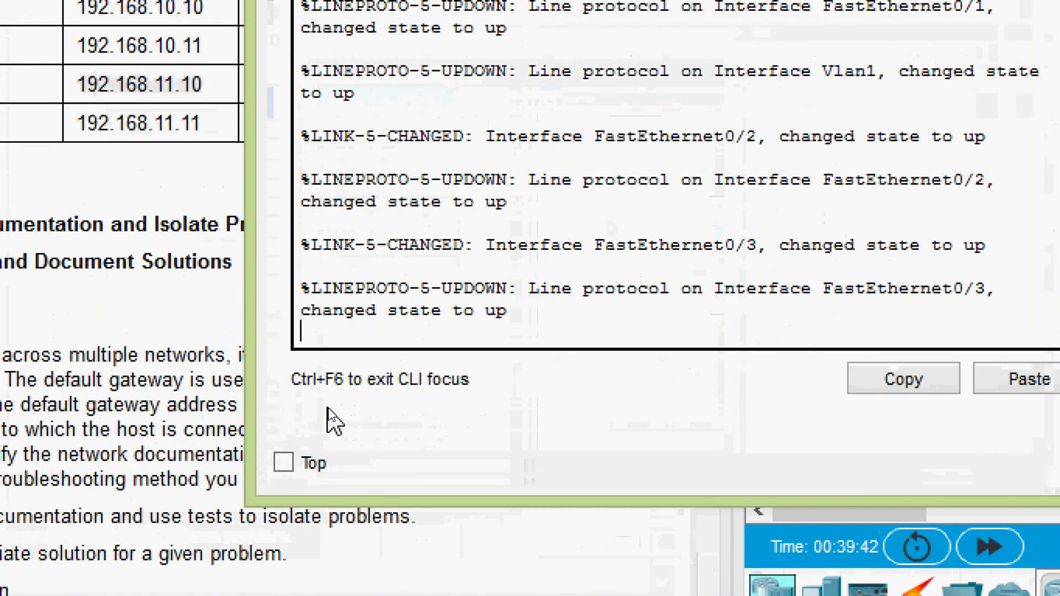
key(Return)
key(Return)
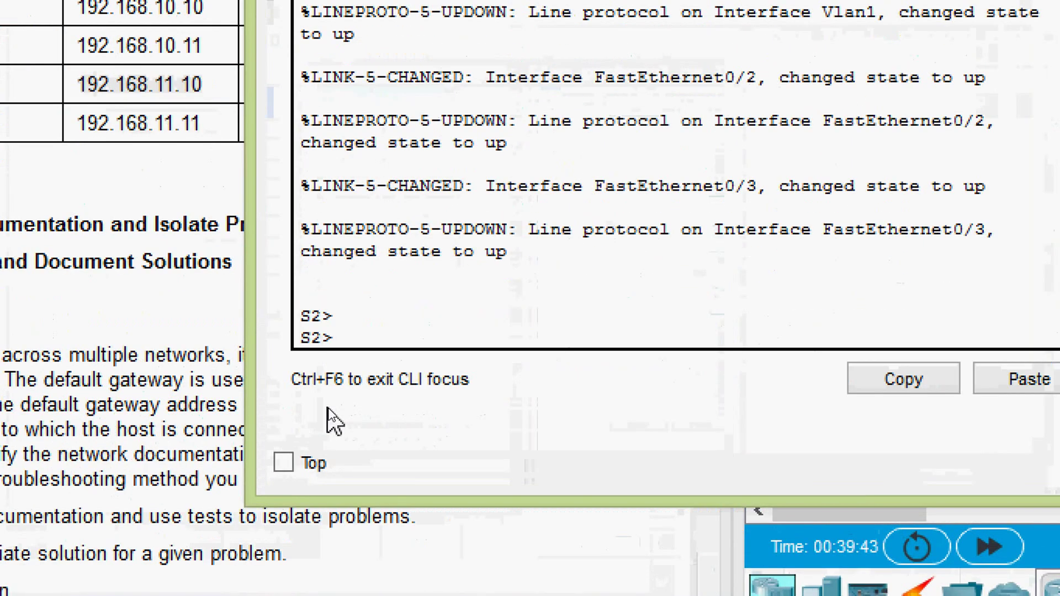
text(ena)
key(Tab)
key(Return)
Run show ip interface brief on S2 and examine the Vlan1 entry at the end of the list
text(sh)
key(Tab)
text(ip)
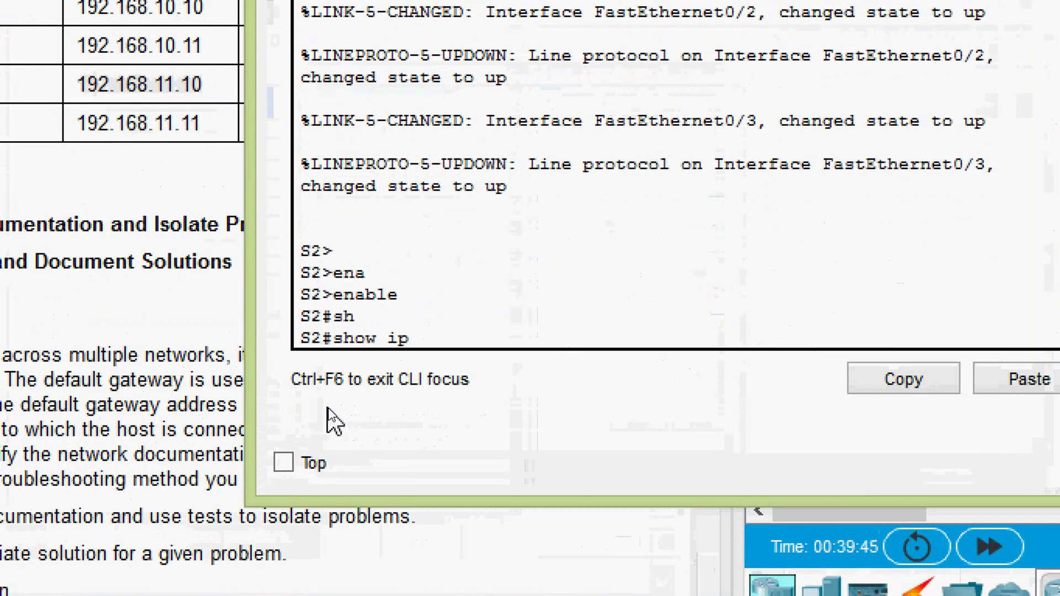
text( inter)
key(Tab)
text(b)
key(Tab)
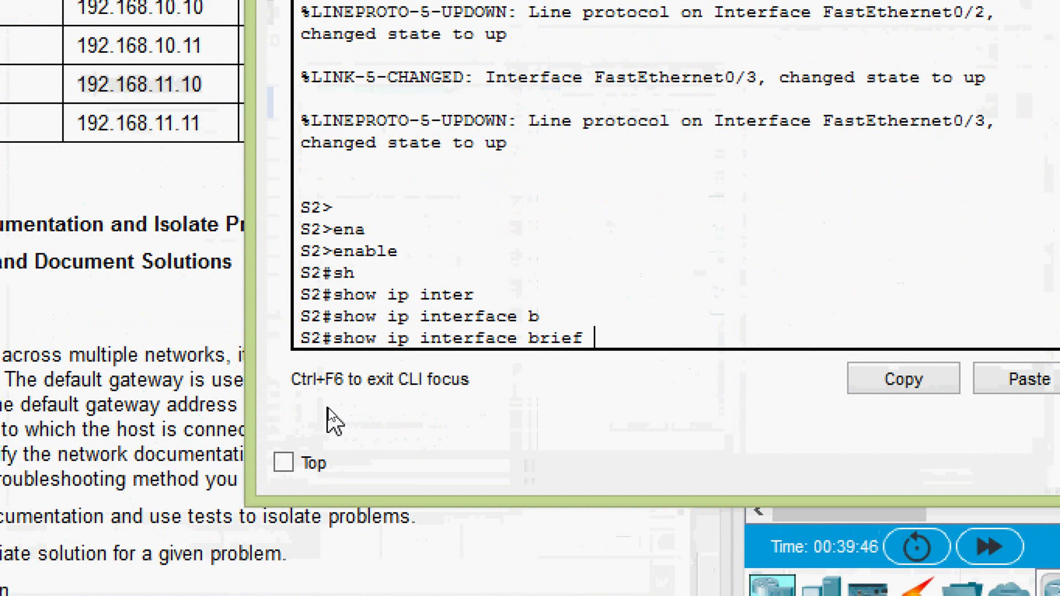
key(Return)
key(space)
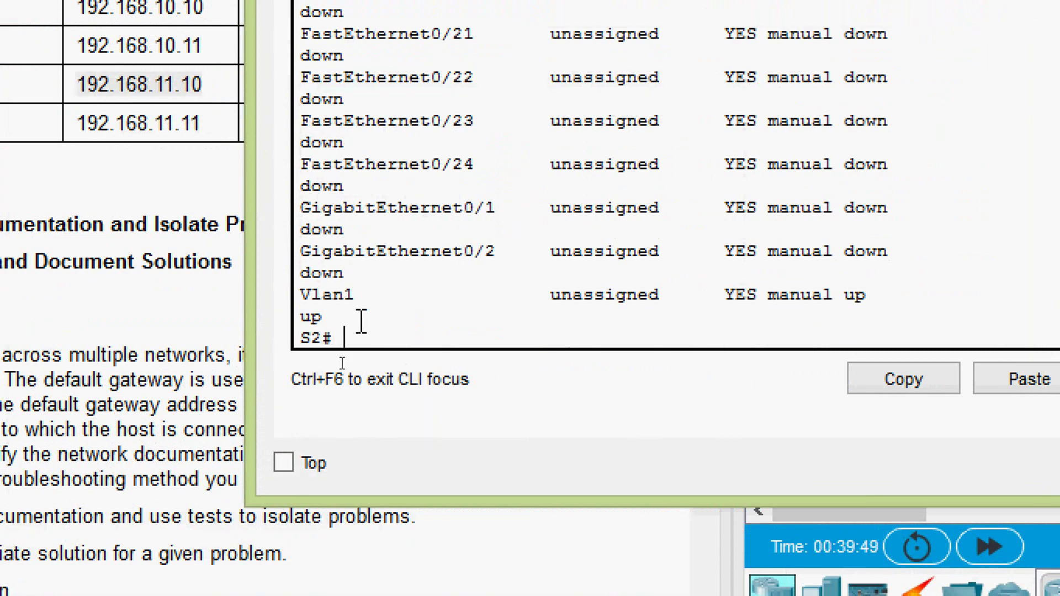
drag(299, 294, 373, 293)
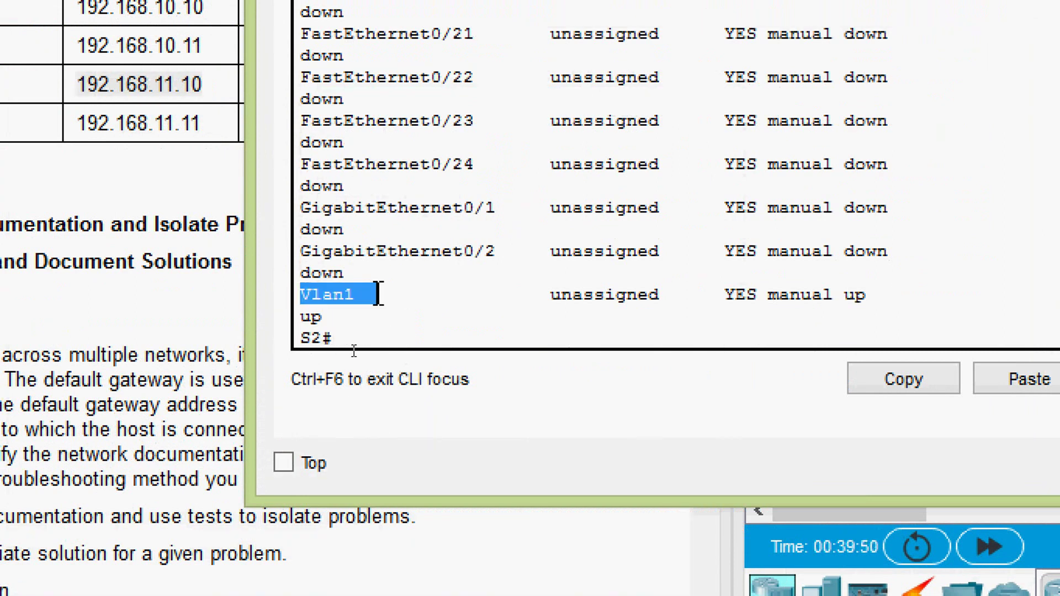
Examine the IP address and status of S2's Vlan1 interface and compare them with S2's VLAN 1 row in the Addressing Table
drag(506, 295, 666, 299)
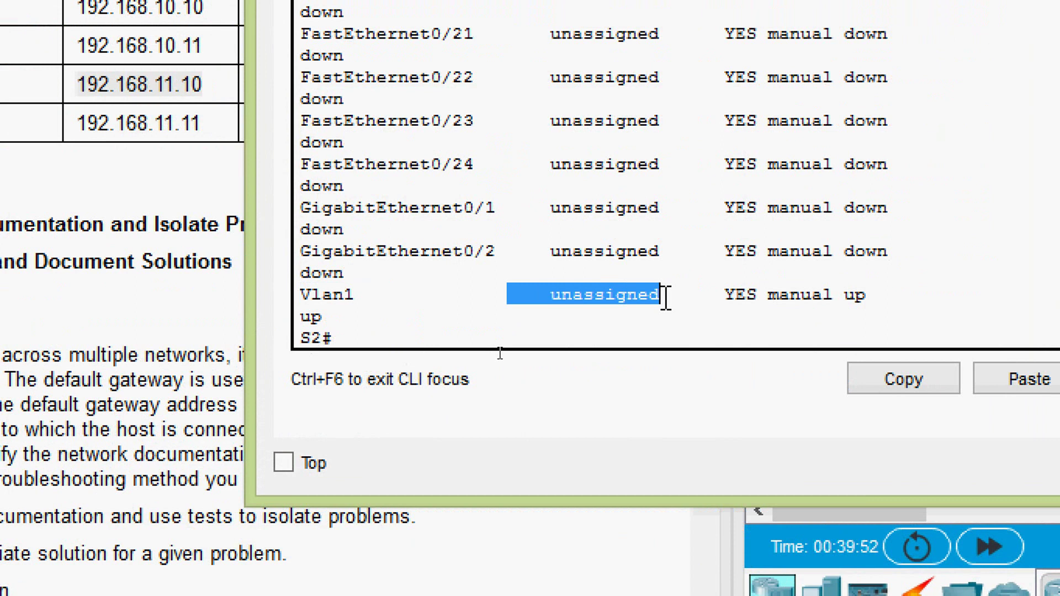
click(695, 298)
drag(881, 305, 770, 277)
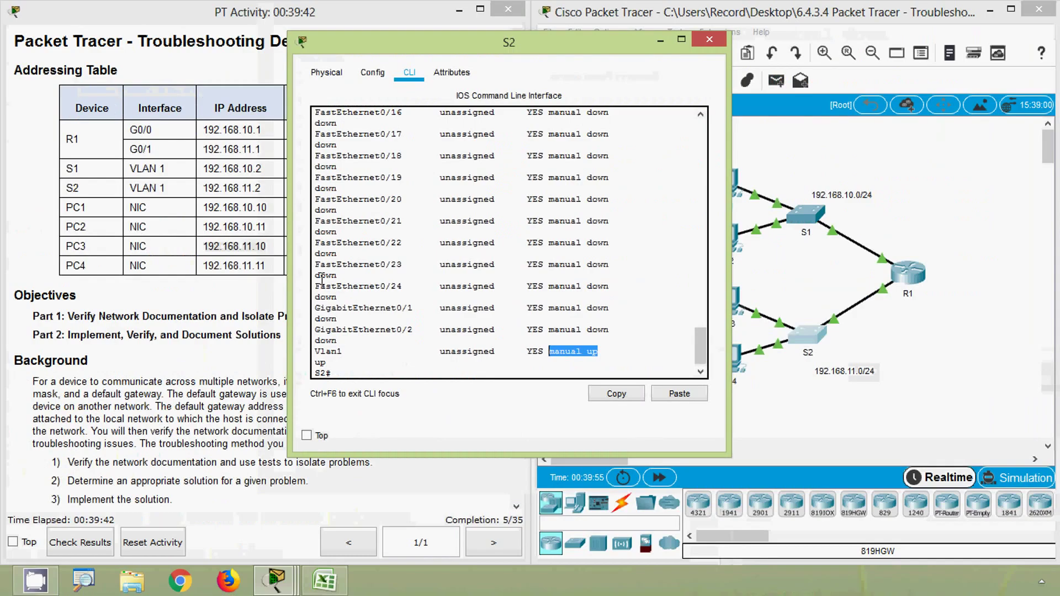
click(195, 267)
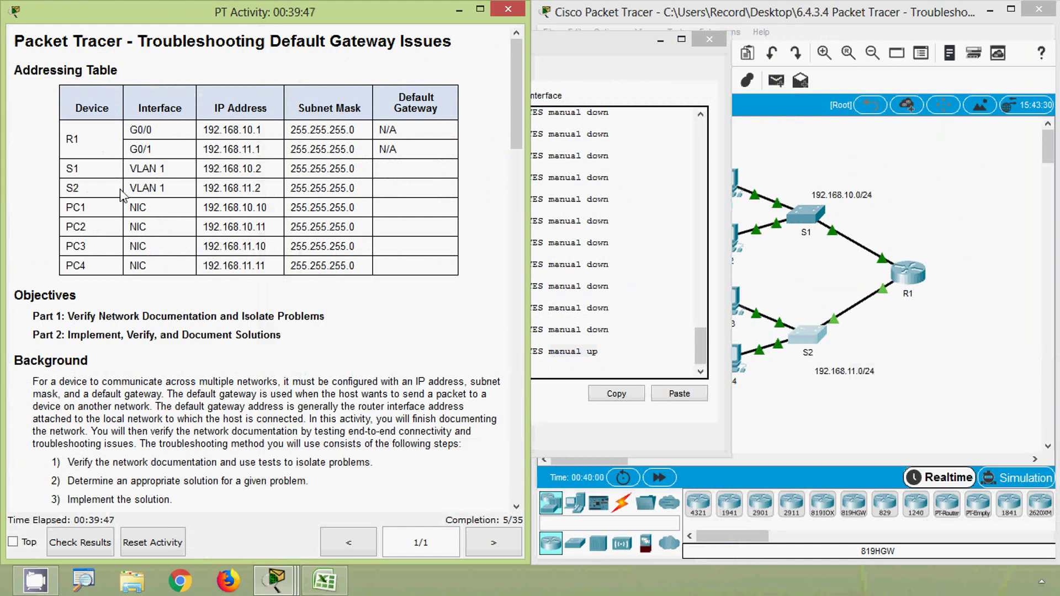
drag(166, 188, 128, 188)
click(166, 191)
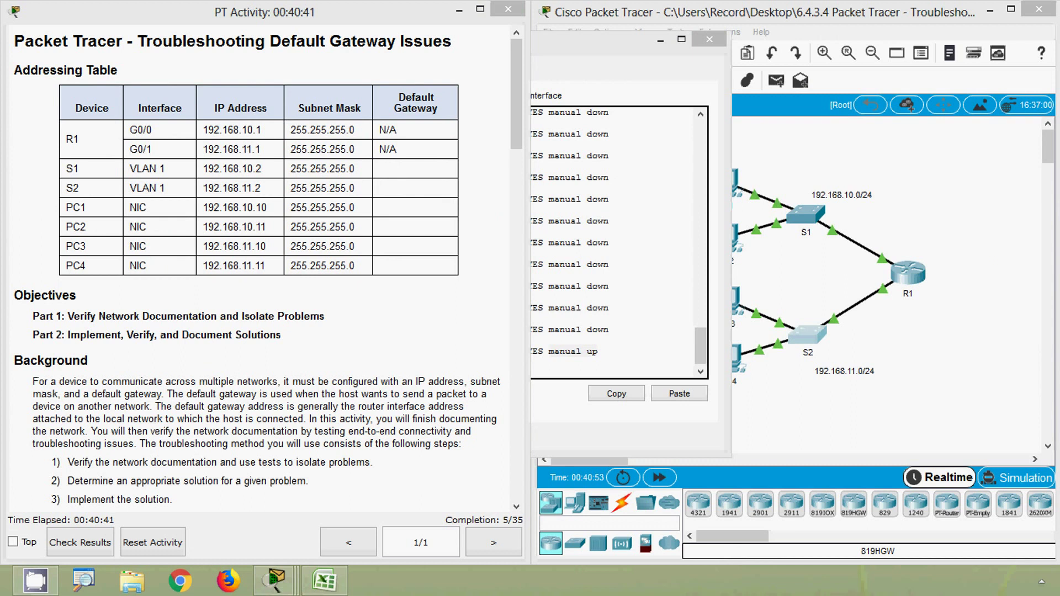
Move the S2 window clear of the Addressing Table and enter global configuration mode with configure terminal
drag(607, 39, 862, 43)
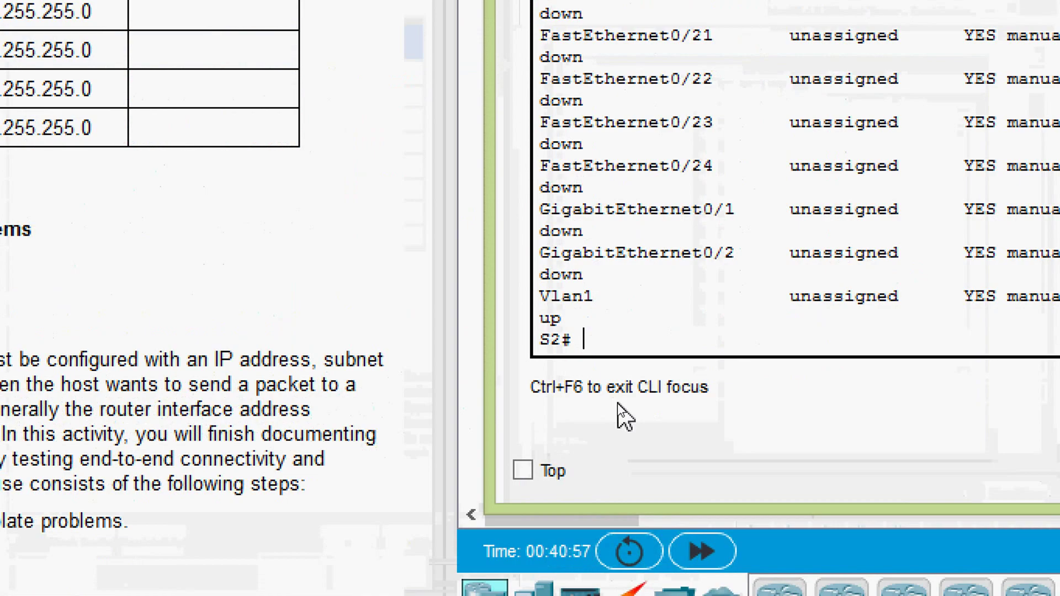
text(conf)
key(Tab)
text(t)
key(Tab)
key(Return)
Enter interface configuration mode for VLAN 1 on S2 with interface vlan 1
text(inter)
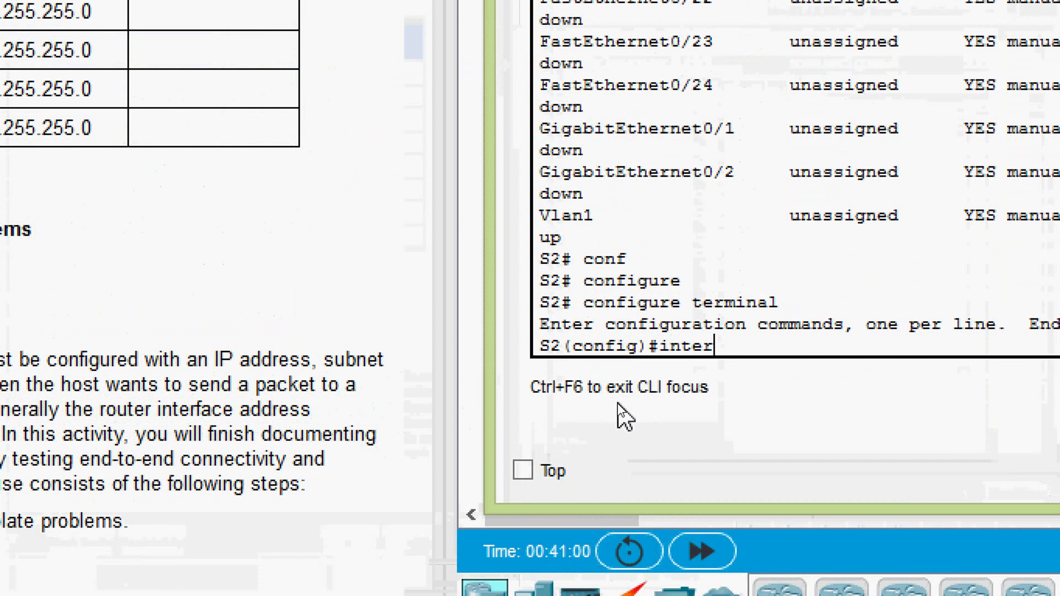
key(Tab)
text(v)
key(Tab)
text(1)
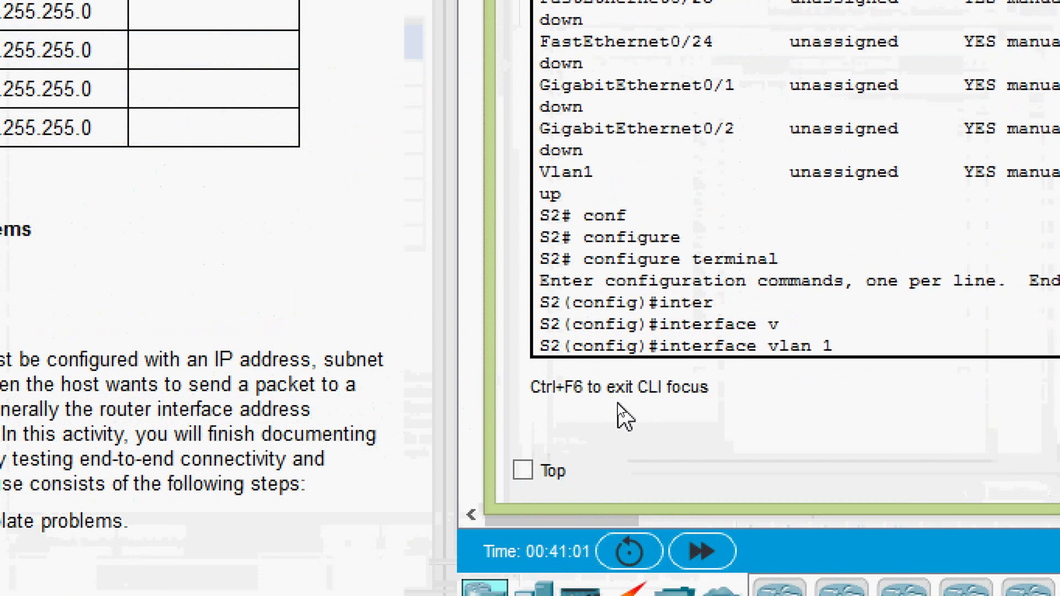
key(Return)
Assign S2's VLAN 1 interface the address 192.168.11.2 copied from the Addressing Table, with subnet mask 255.255.255.0
text(ip ad)
key(Tab)
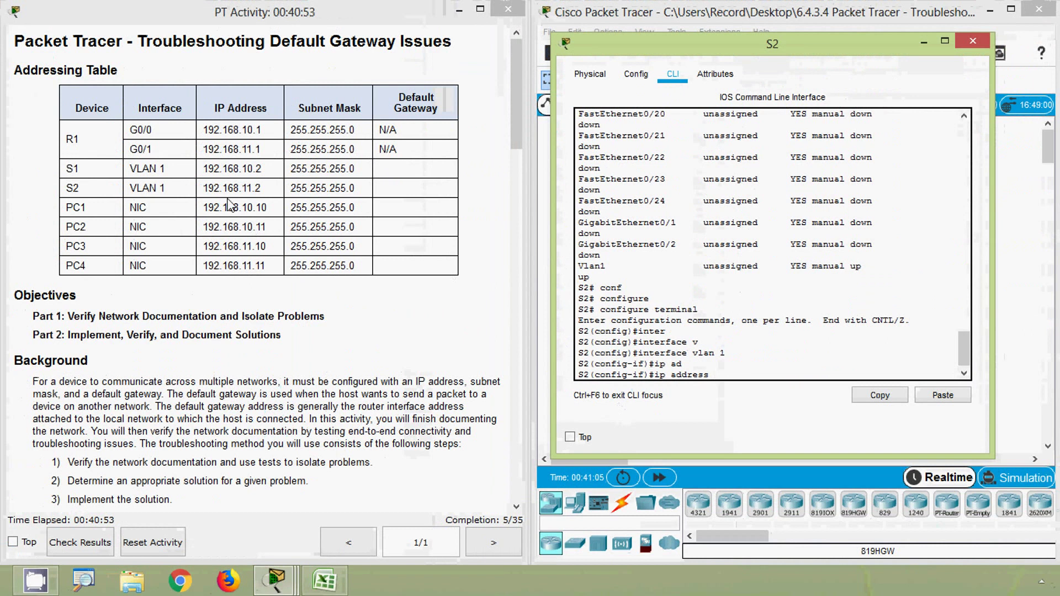
drag(203, 188, 262, 189)
key(ctrl+c)
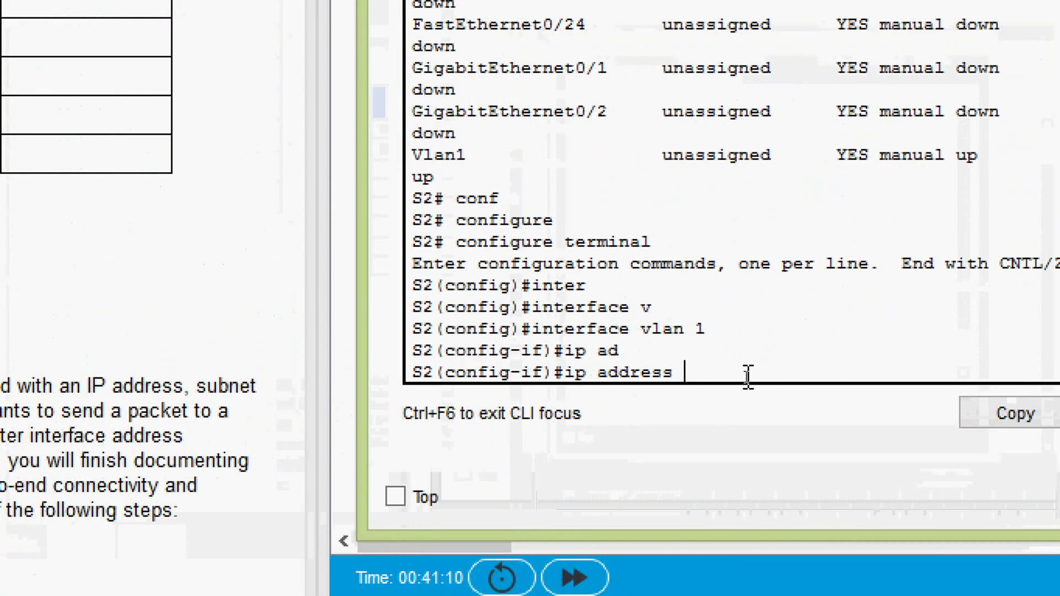
right_click(757, 389)
click(780, 405)
text(255.255.255.0)
key(Return)
Enable S2's VLAN 1 interface with no shutdown and return to privileged EXEC mode
text(no su)
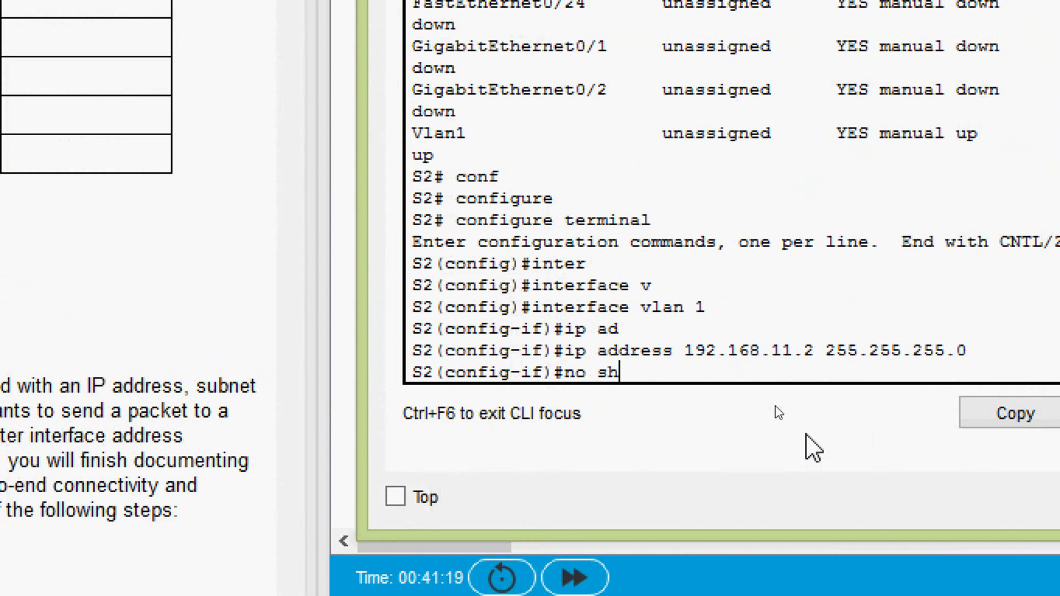
key(Tab)
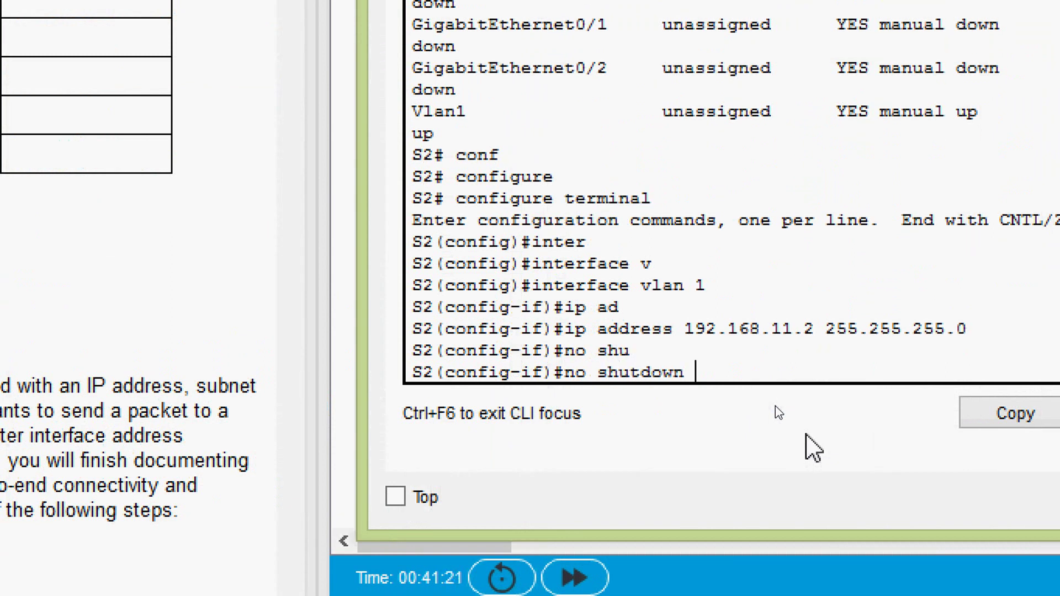
key(Return)
key(Return)
key(ctrl+z)
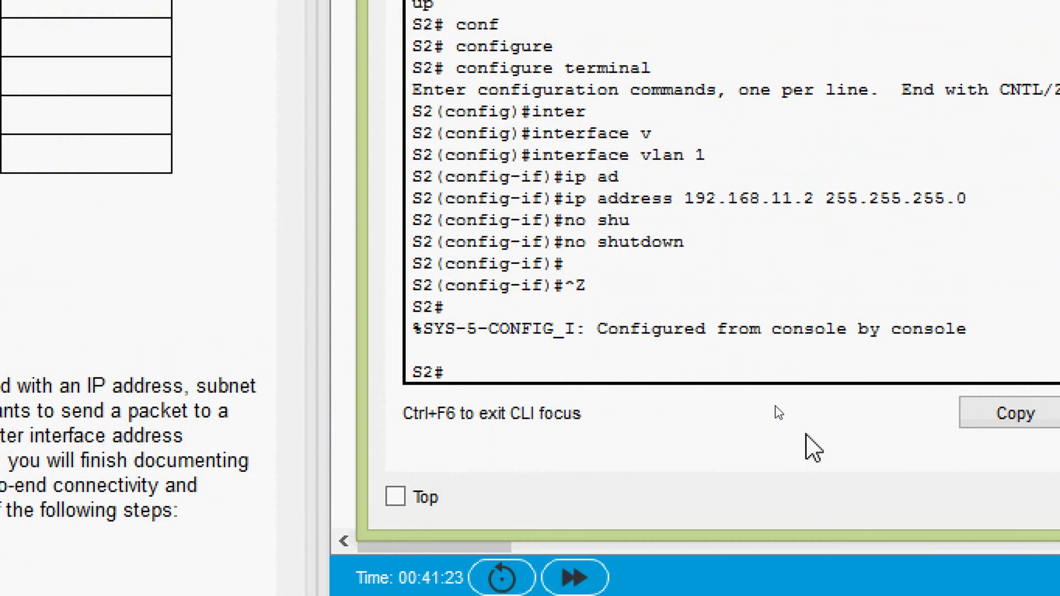
Save S2's configuration with copy running-config startup-config, accept the default destination filename, and close the S2 window
text(copr)
key(Tab)
key(BackSpace)
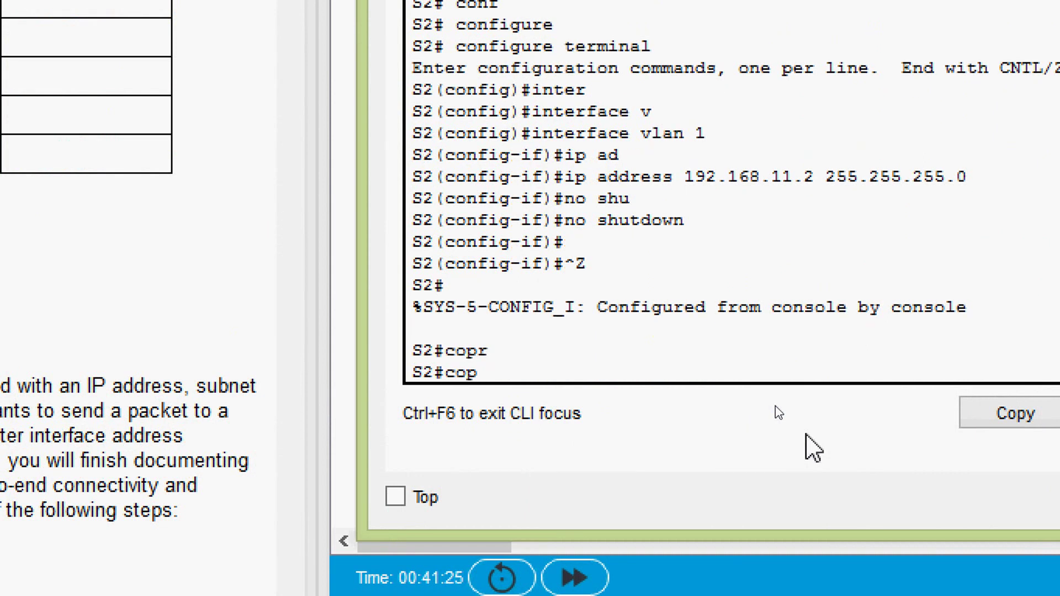
key(Tab)
text(st)
key(Tab)
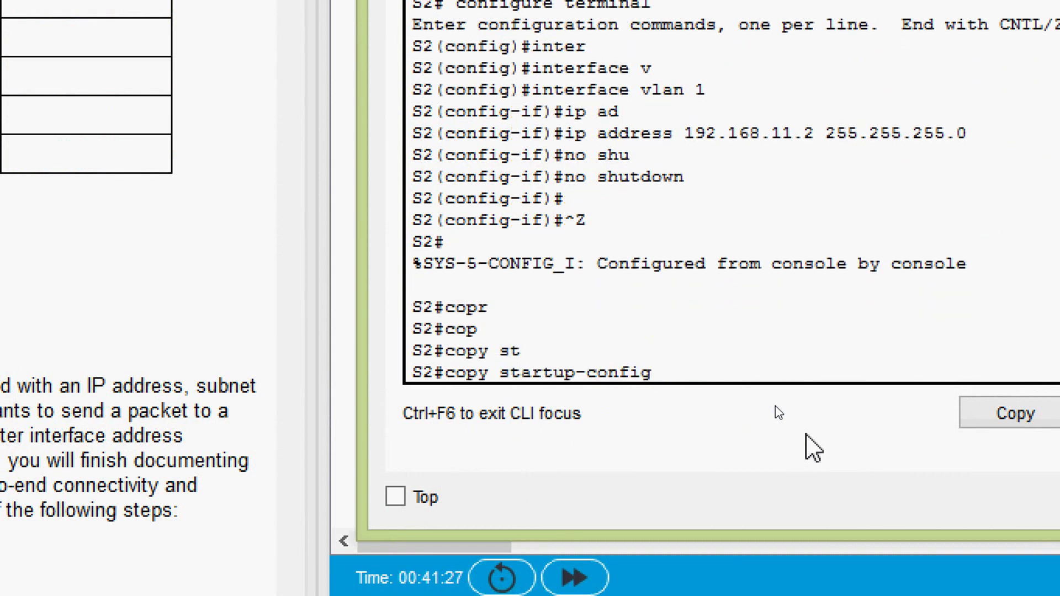
key(BackSpace)
key(BackSpace)
key(BackSpace)
key(BackSpace)
key(BackSpace)
key(BackSpace)
key(BackSpace)
key(BackSpace)
key(BackSpace)
key(BackSpace)
key(BackSpace)
key(BackSpace)
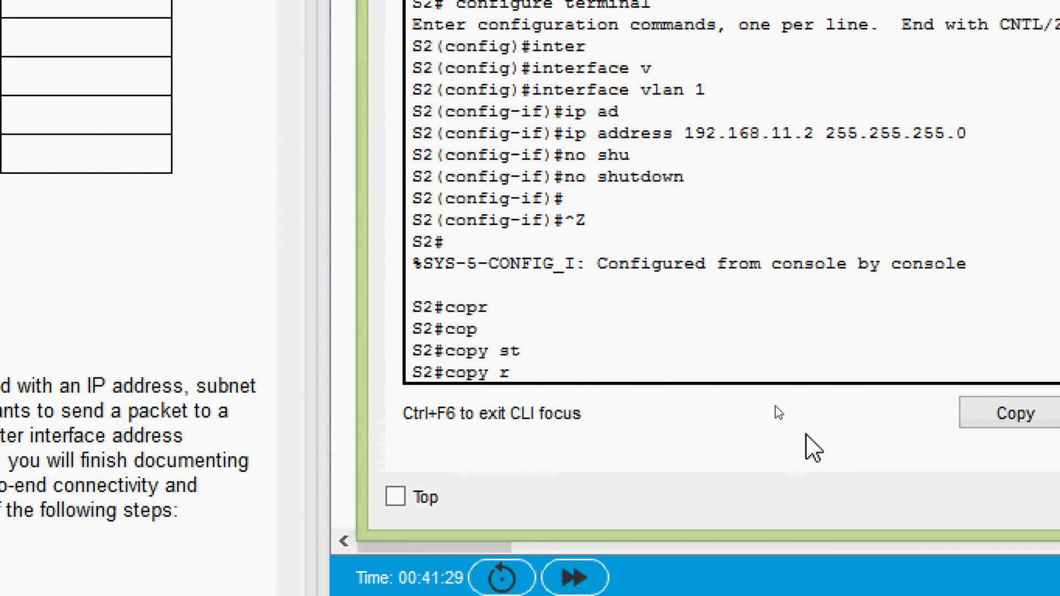
key(Tab)
text(st)
key(Tab)
key(Return)
key(Return)
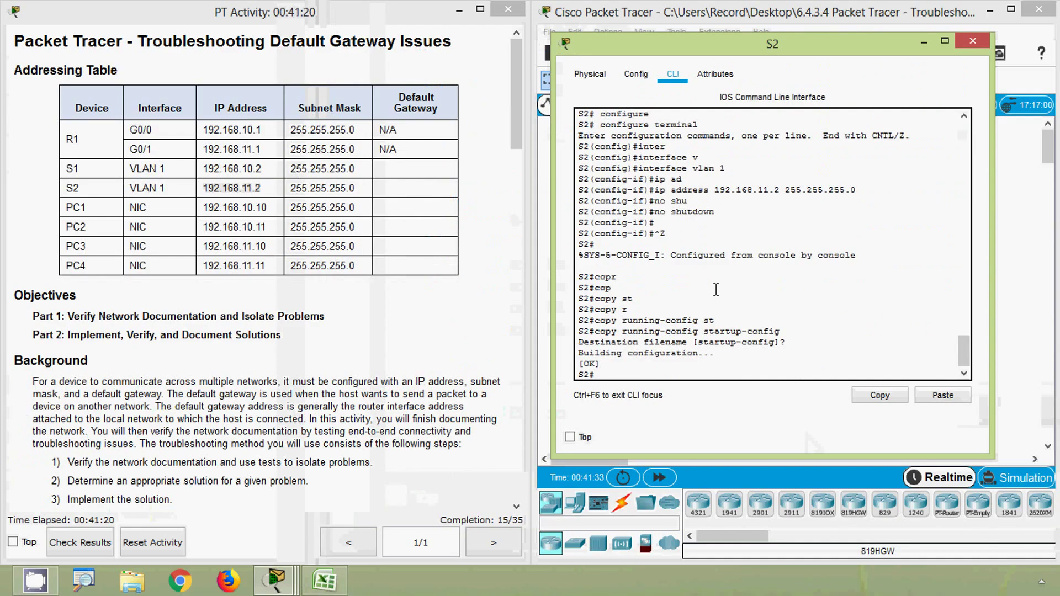
click(689, 195)
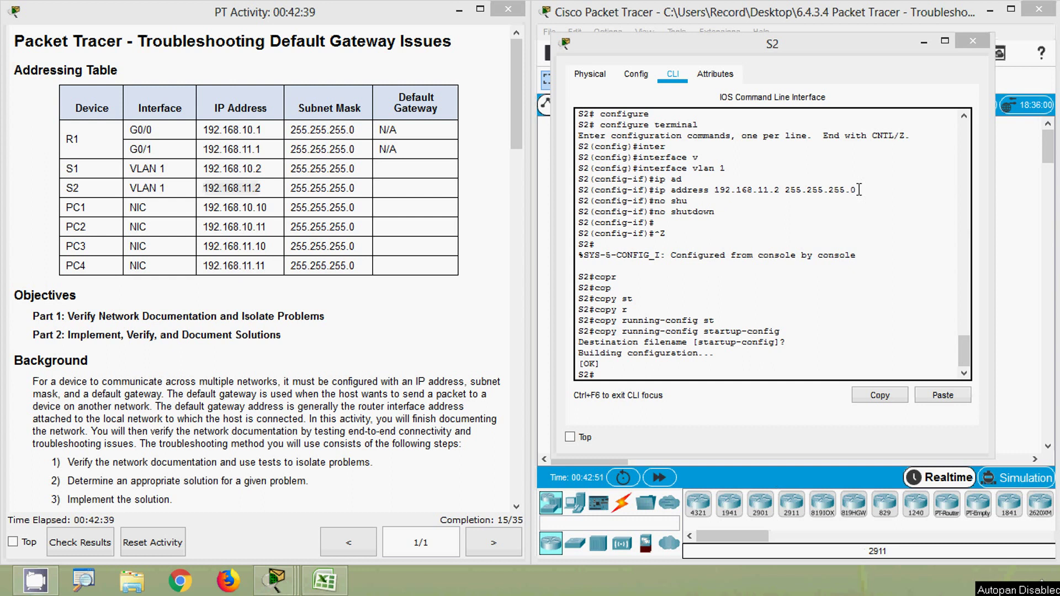
click(973, 41)
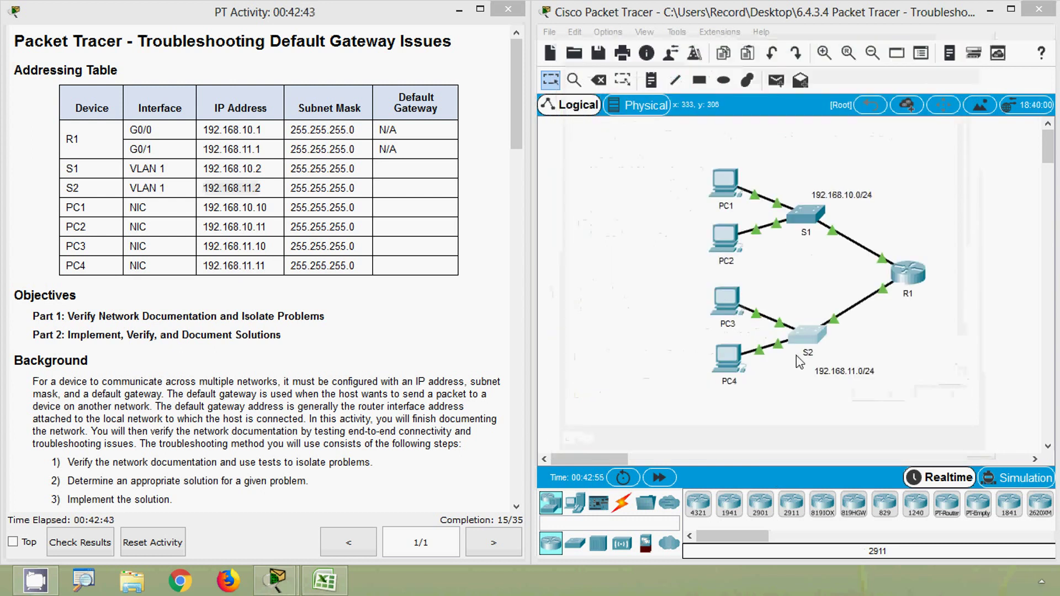
Repeat the ping to S2 at 192.168.11.2 from PC3's Command Prompt
click(729, 301)
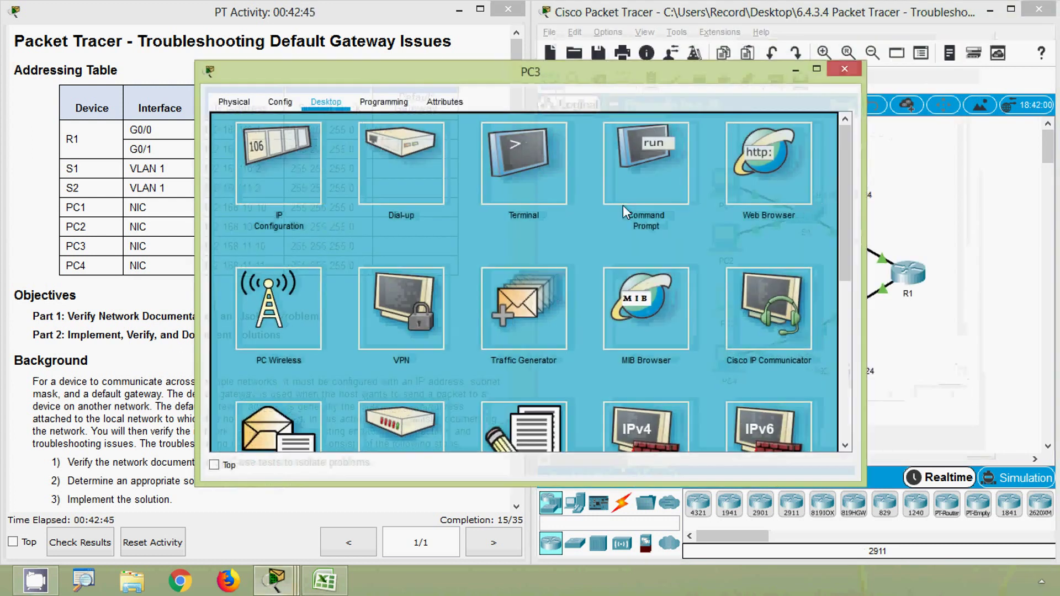
click(640, 182)
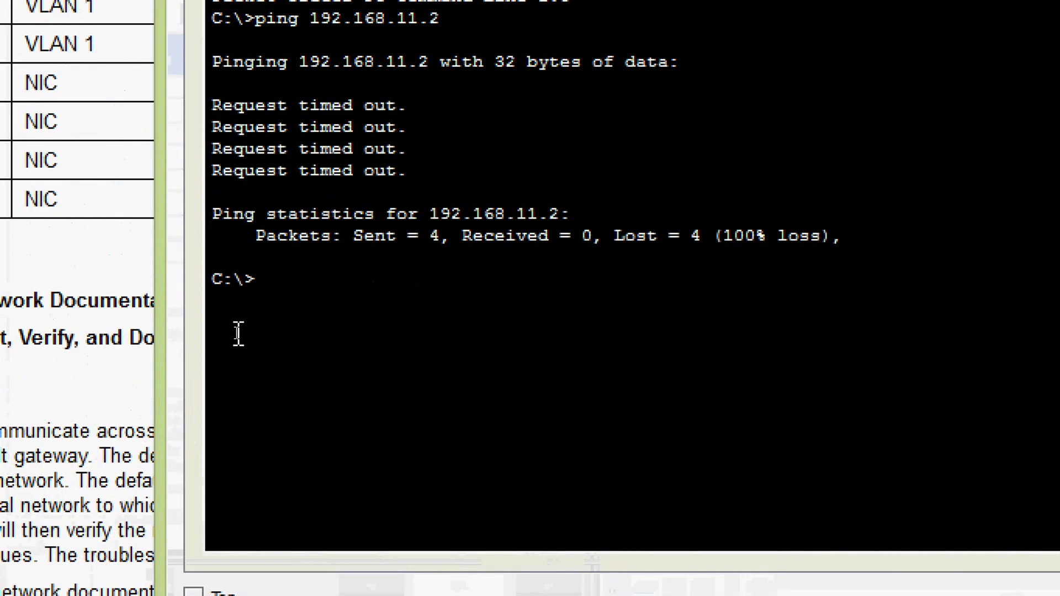
key(Up)
key(Return)
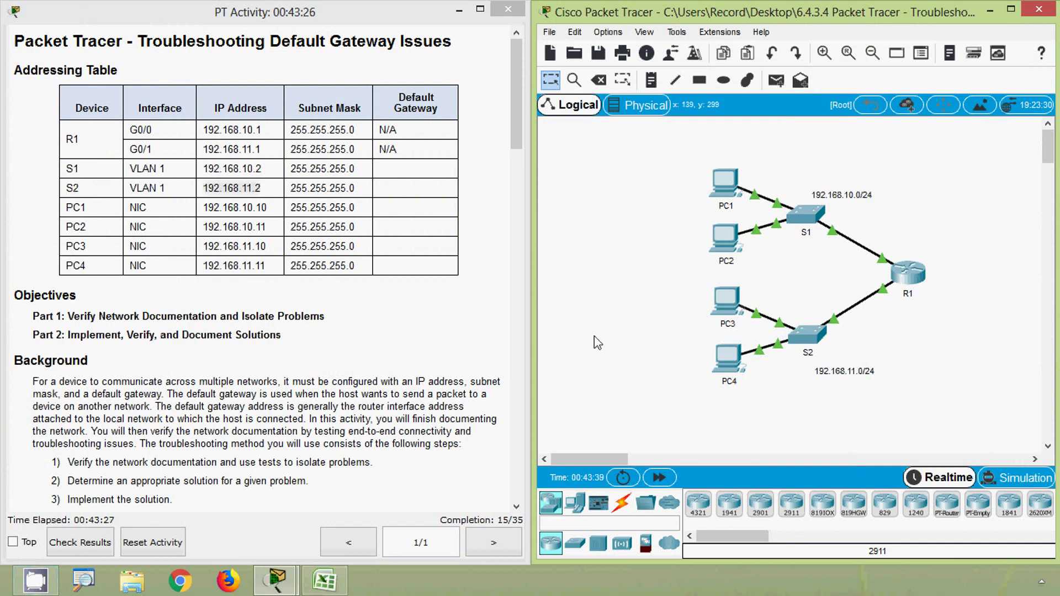
Copy PC4's address 192.168.11.11 from the Addressing Table and ping it from PC1's Command Prompt
drag(203, 266, 267, 265)
key(ctrl+c)
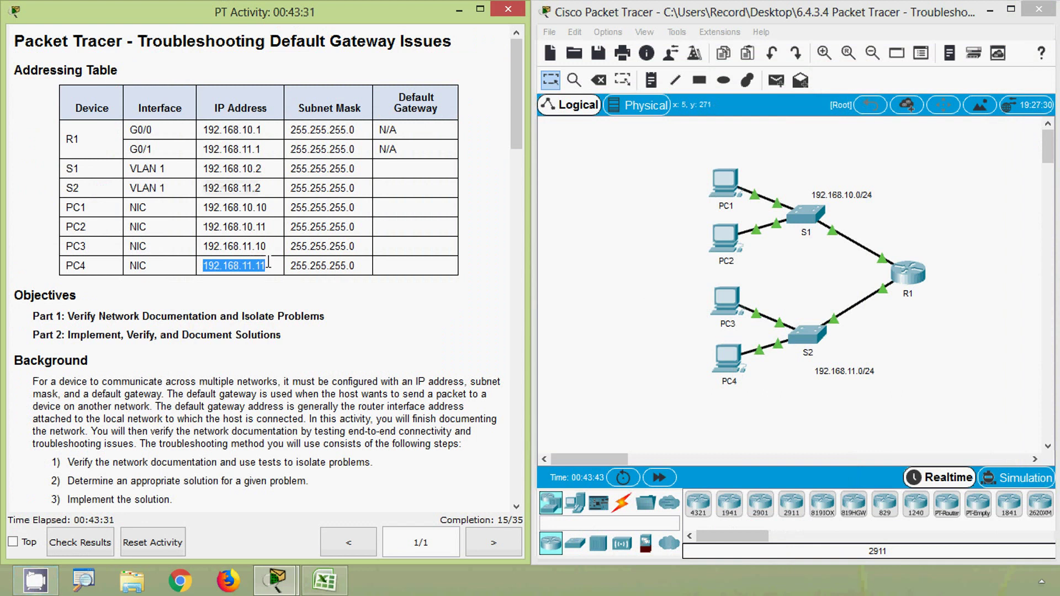
click(732, 185)
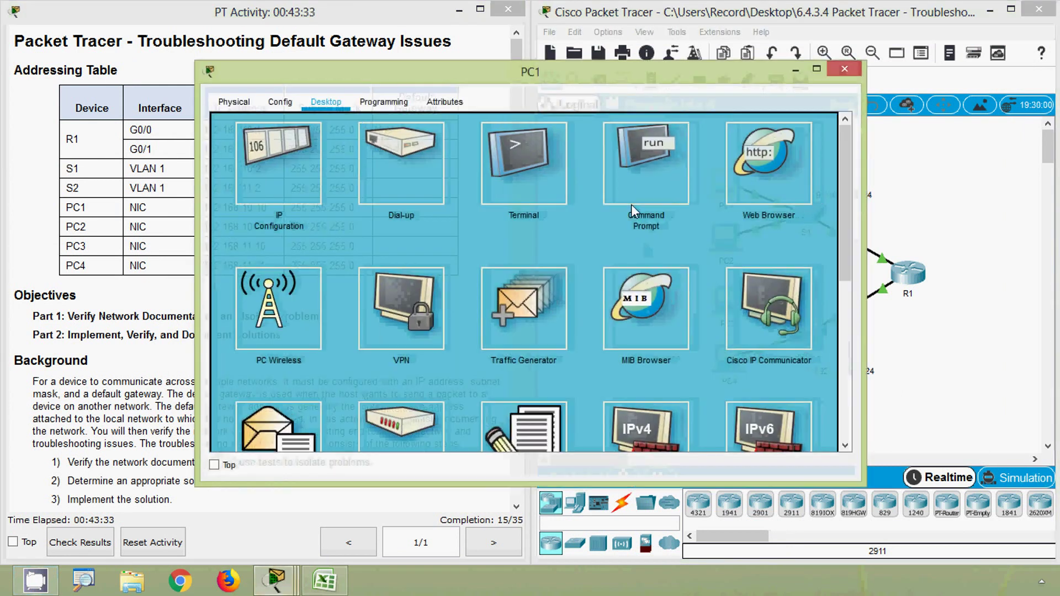
click(646, 163)
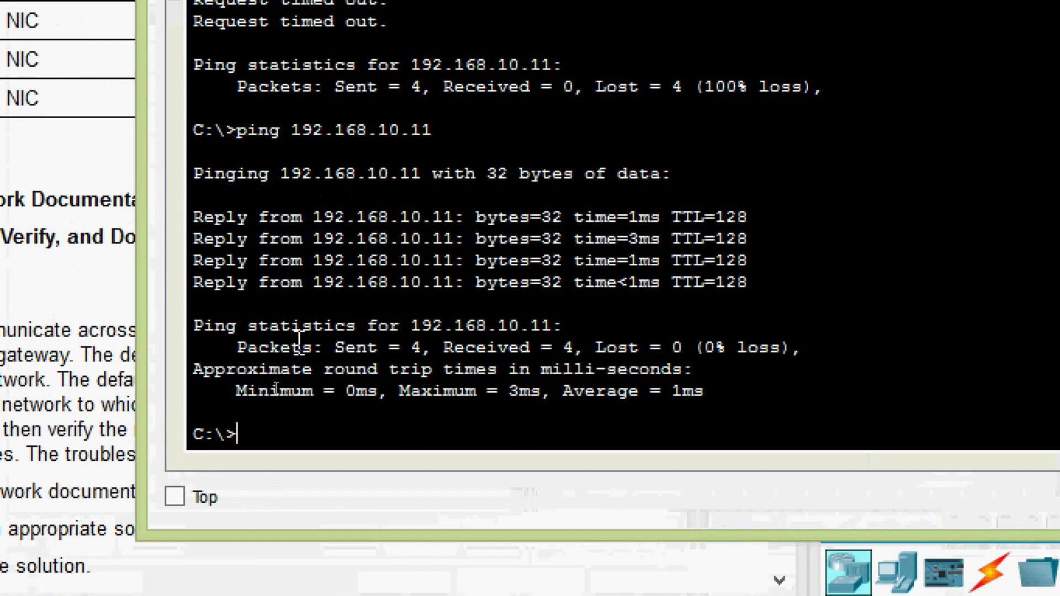
text(ping)
right_click(340, 434)
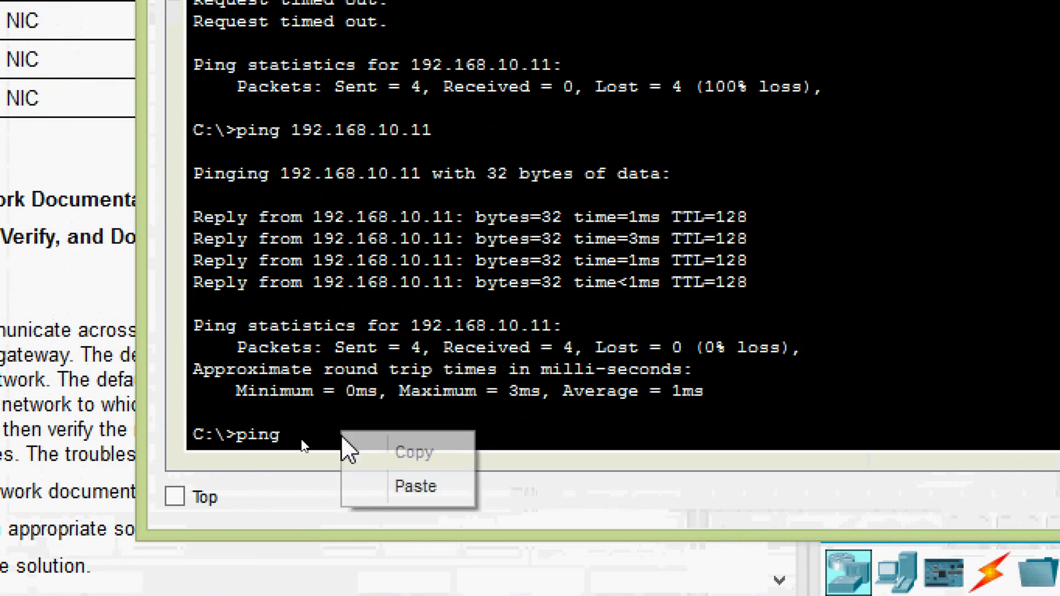
click(363, 486)
key(Return)
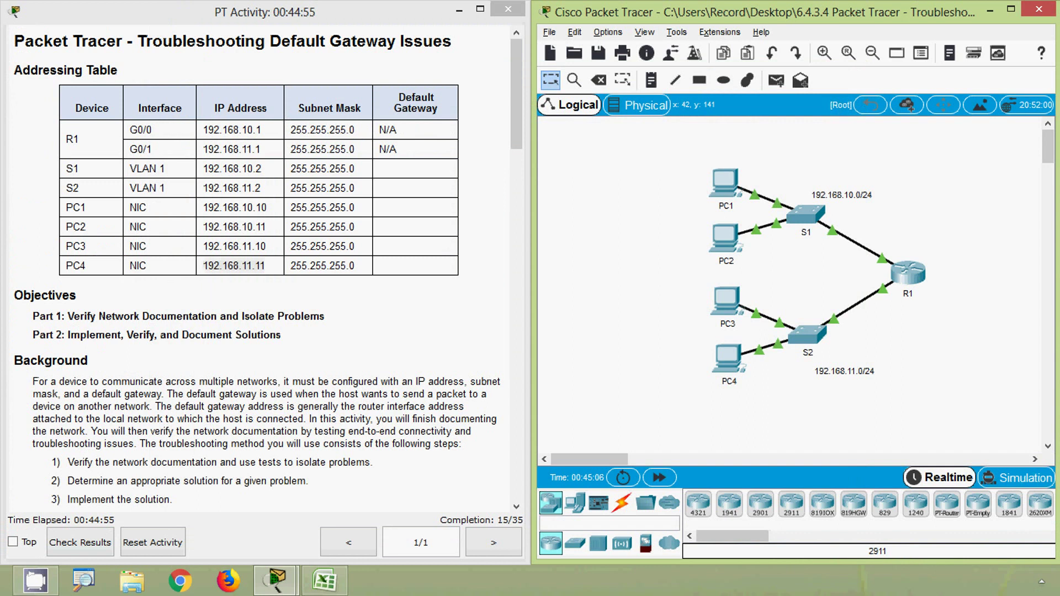
Set the default gateway to 192.168.11.1 in PC4's IP Configuration
click(725, 362)
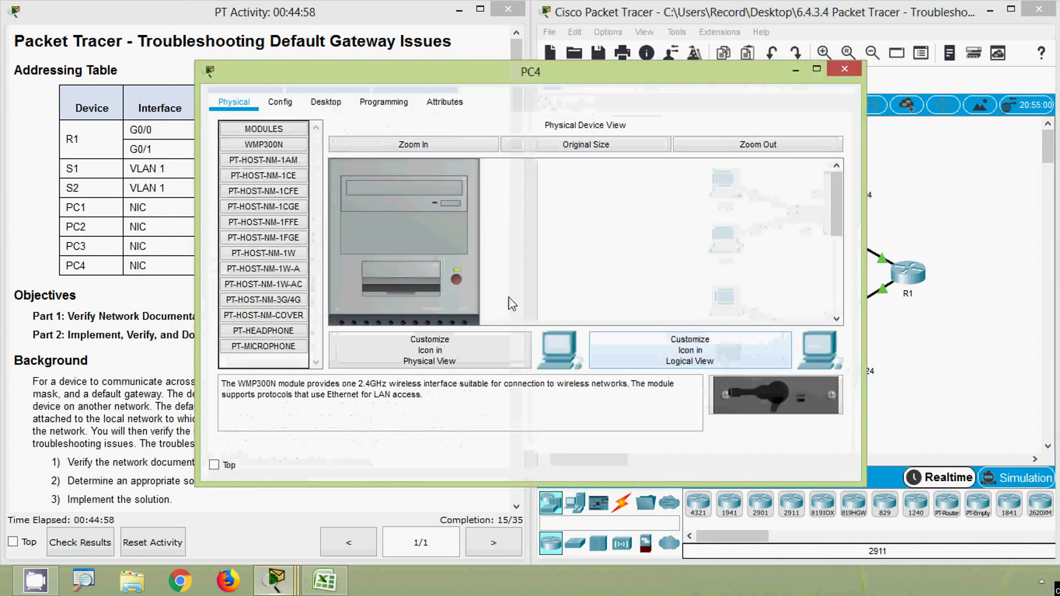
click(331, 104)
click(257, 151)
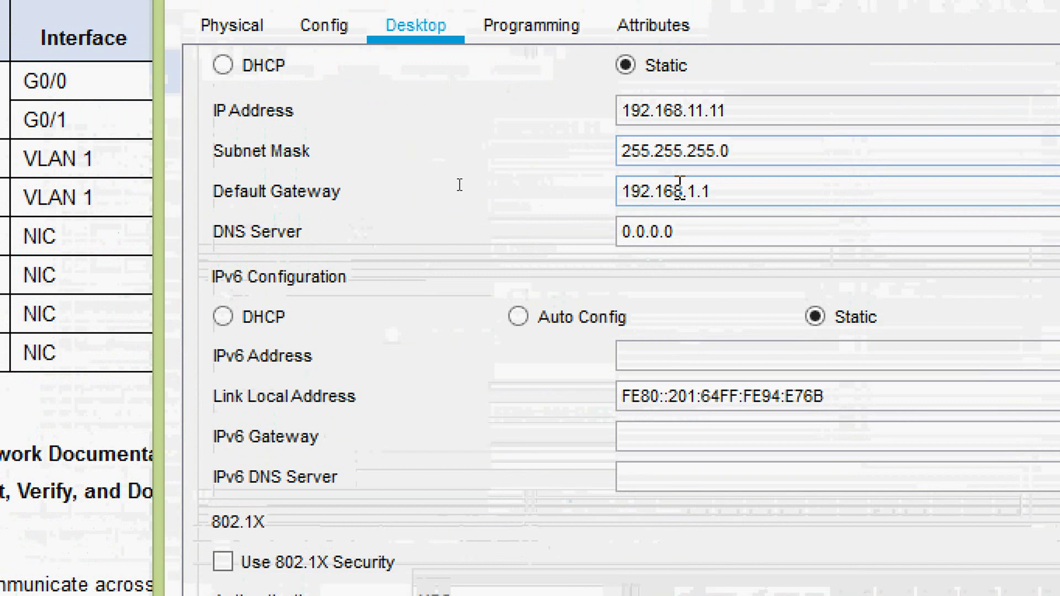
click(687, 194)
text(1)
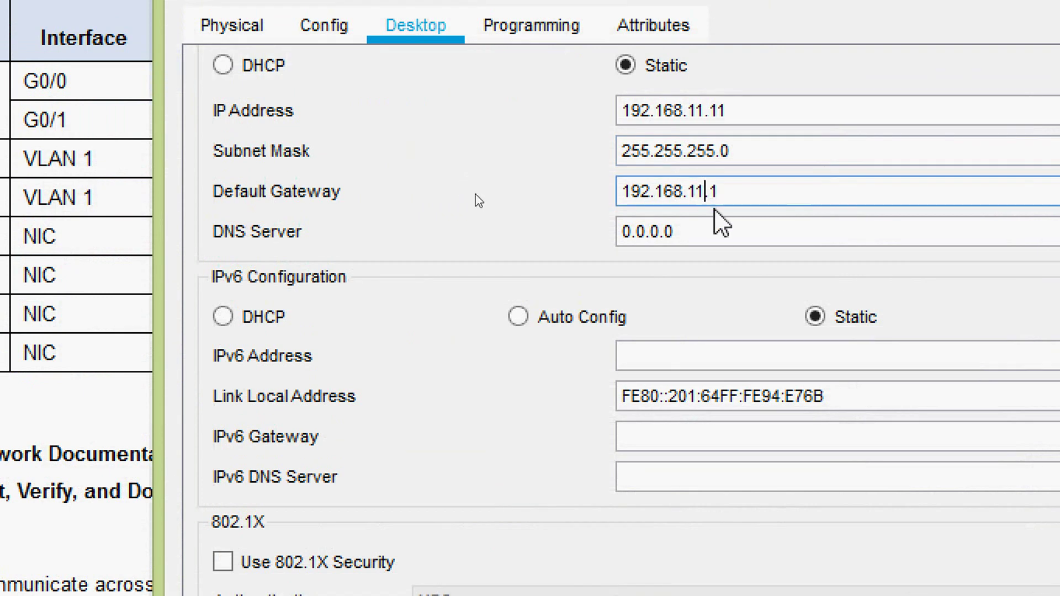
click(713, 221)
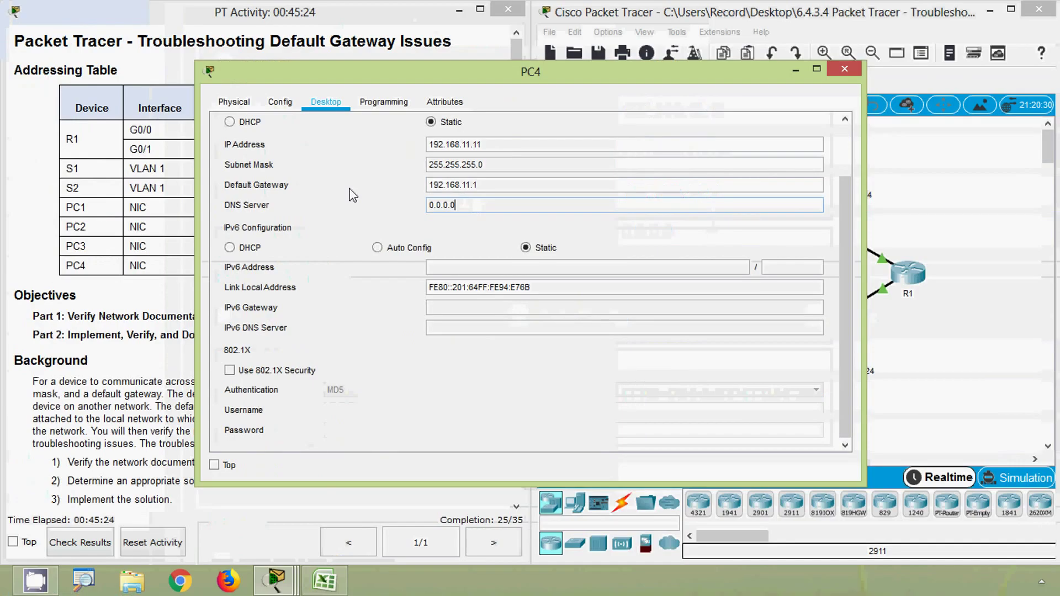
click(817, 68)
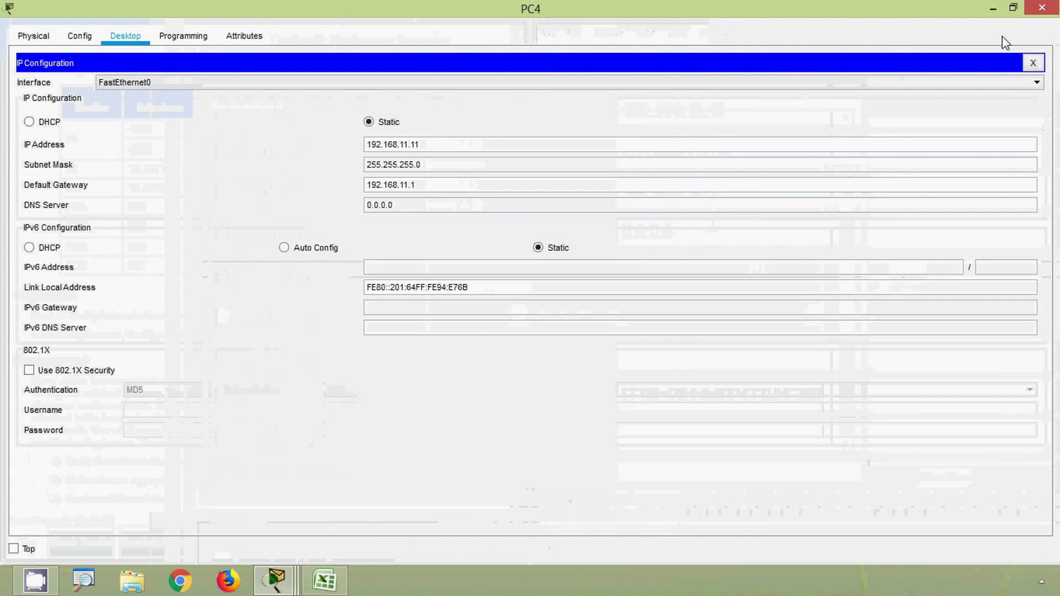
click(1016, 8)
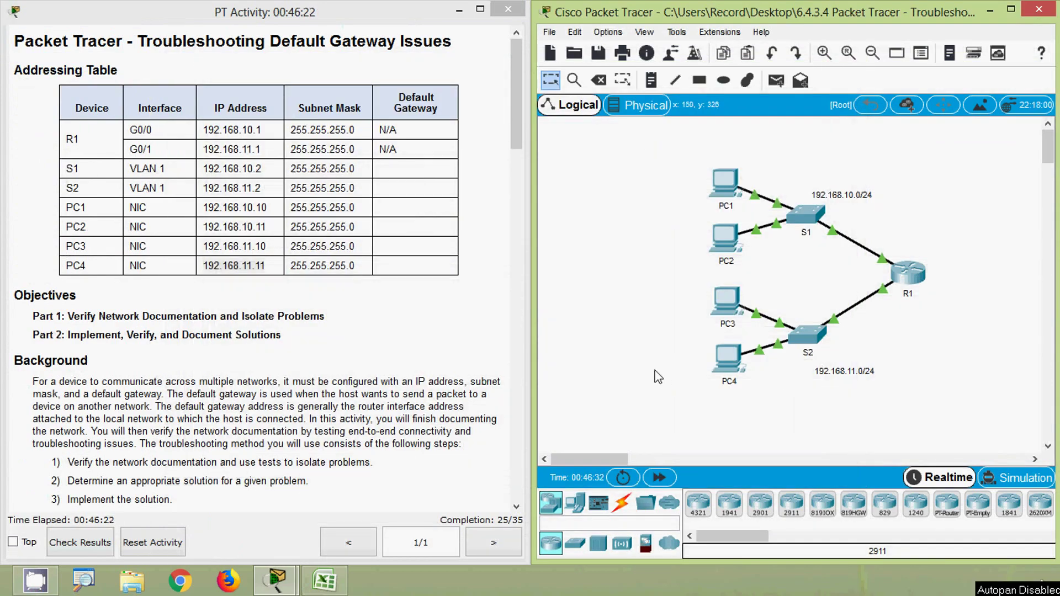
Repeat the ping to PC4 at 192.168.11.11 from PC1's Command Prompt
click(724, 190)
click(648, 225)
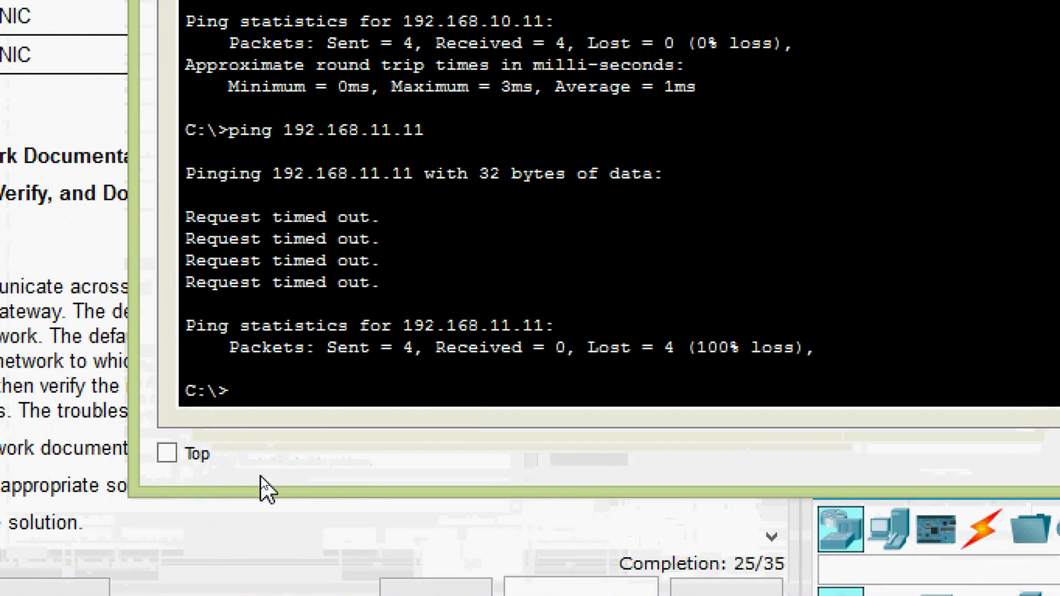
key(Up)
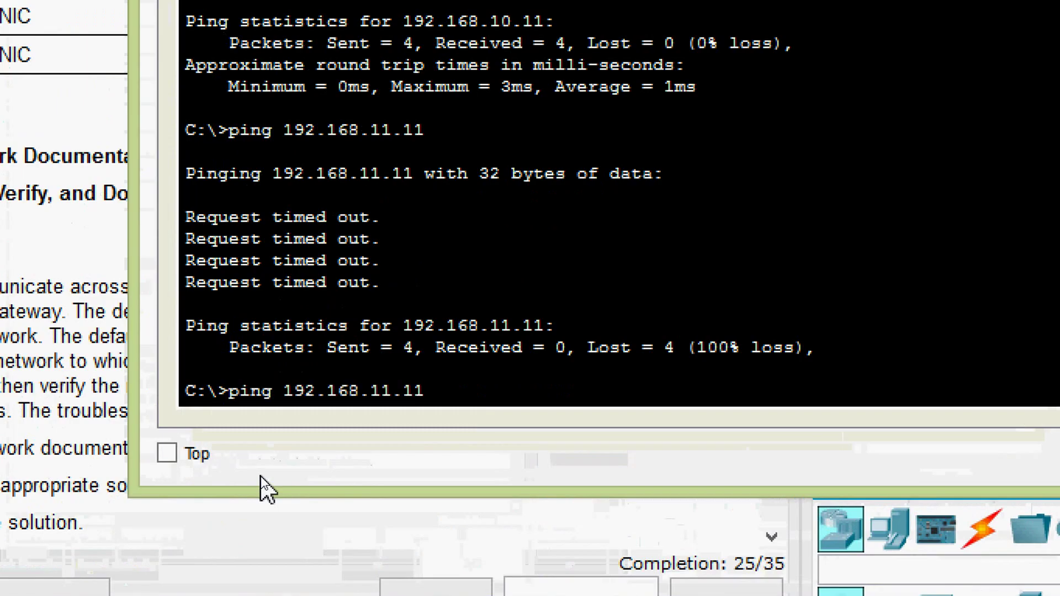
key(Return)
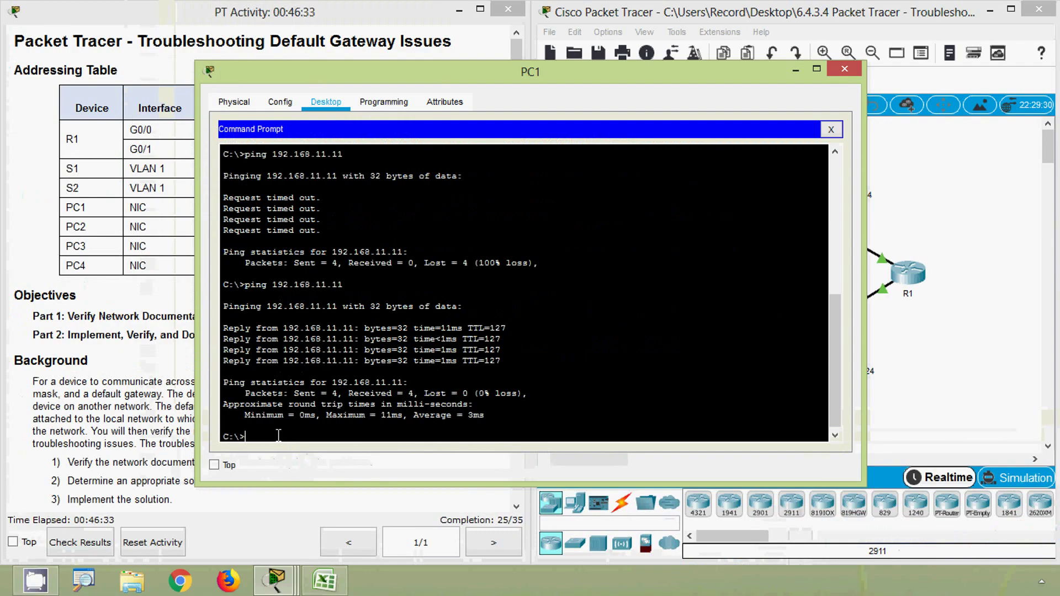
Copy S1's address 192.168.10.2 from the Addressing Table and ping it from PC4's Command Prompt
click(850, 71)
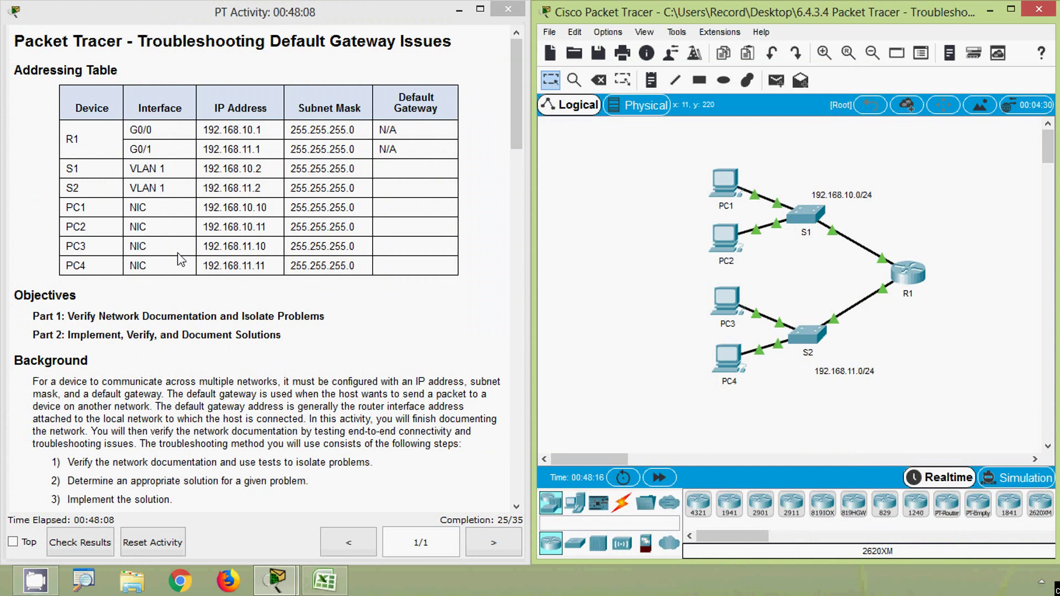
drag(262, 170, 208, 174)
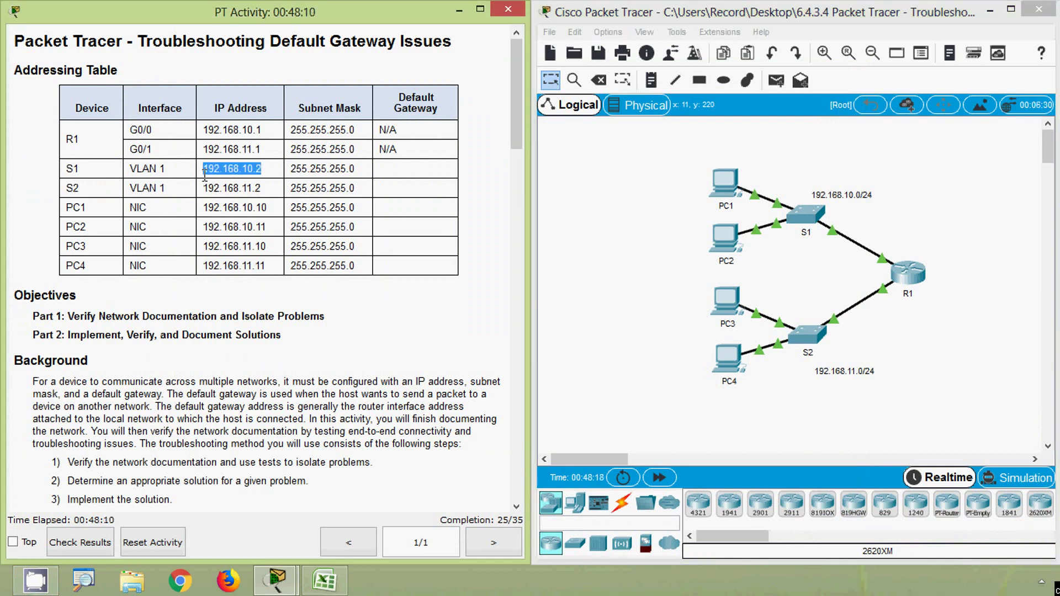
click(737, 372)
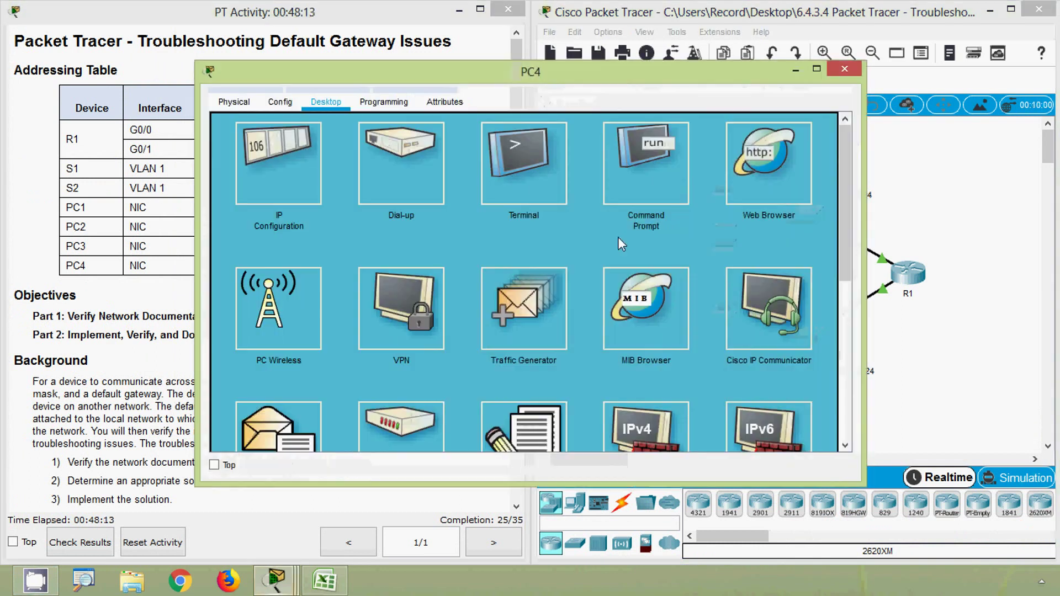
click(646, 161)
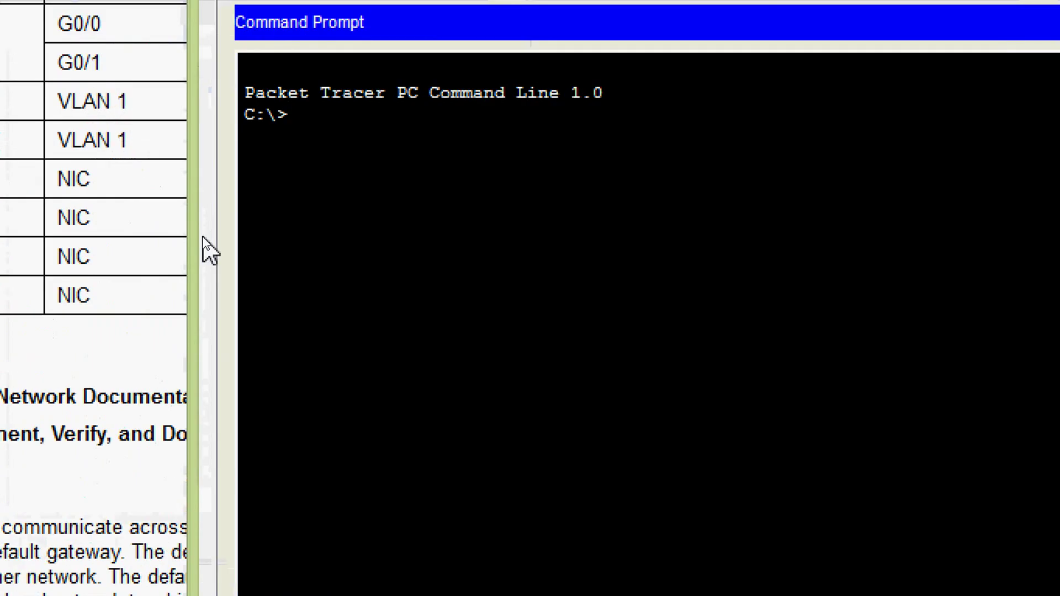
text(ping)
right_click(350, 107)
click(424, 158)
key(Return)
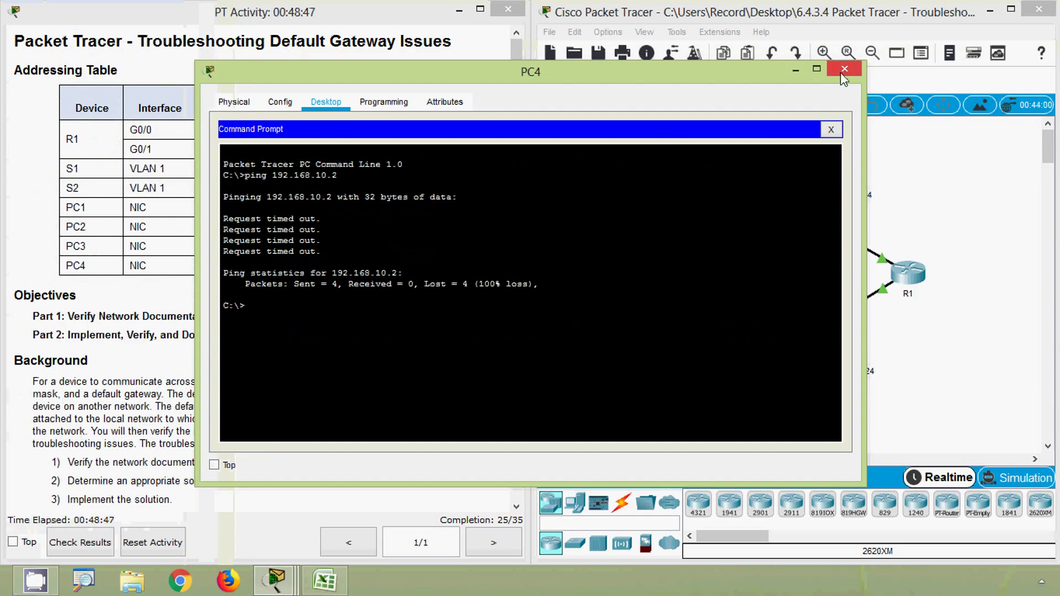
click(842, 70)
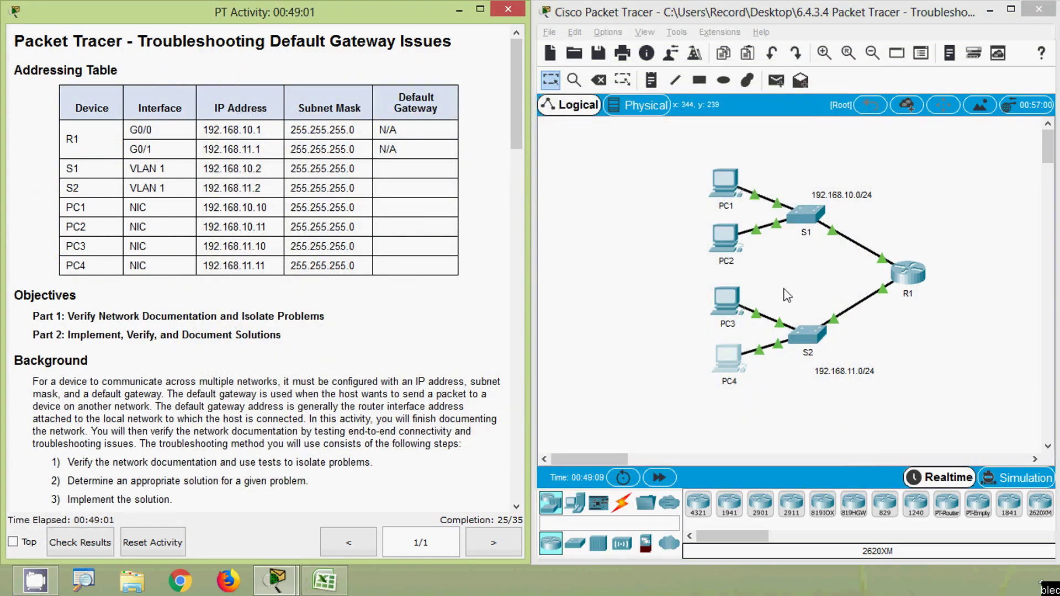
Open S1's command line interface and enter privileged EXEC mode
click(808, 218)
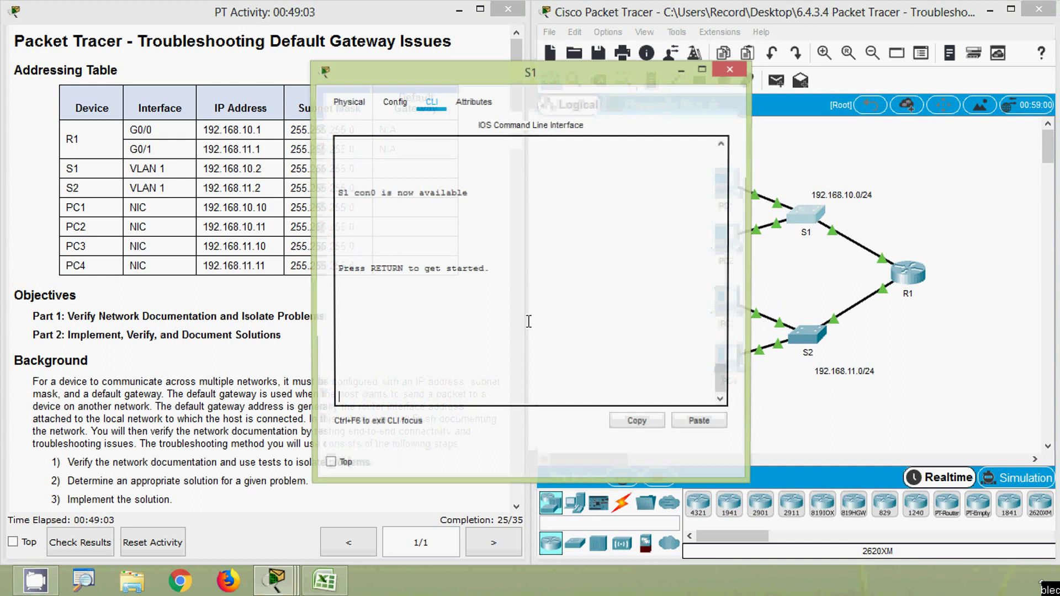
key(Return)
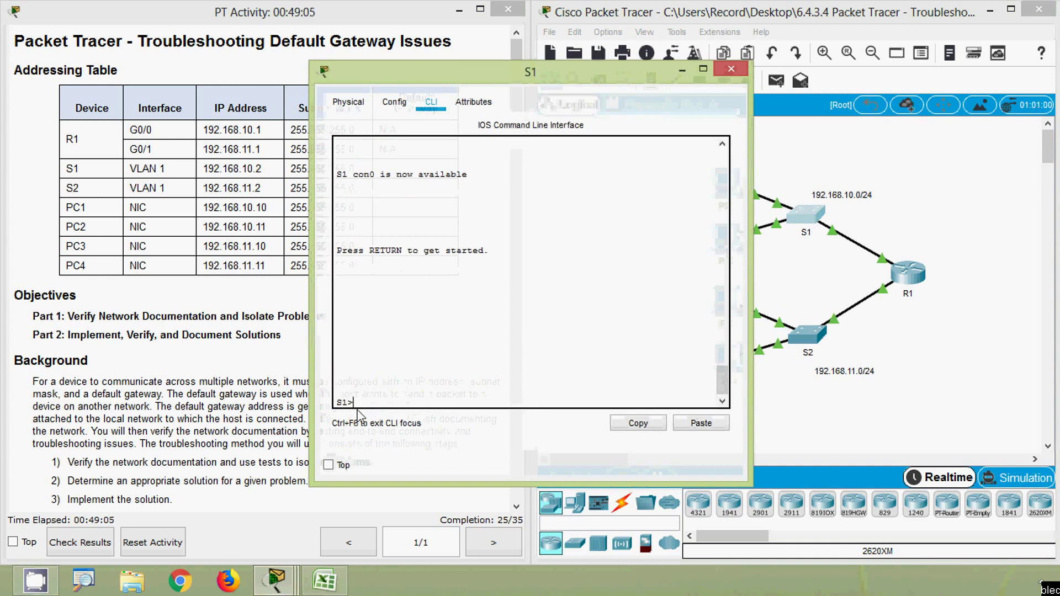
text(ena)
key(Tab)
key(Return)
Display S1's running configuration through to the VLAN 1 interface section
text(sh)
key(Tab)
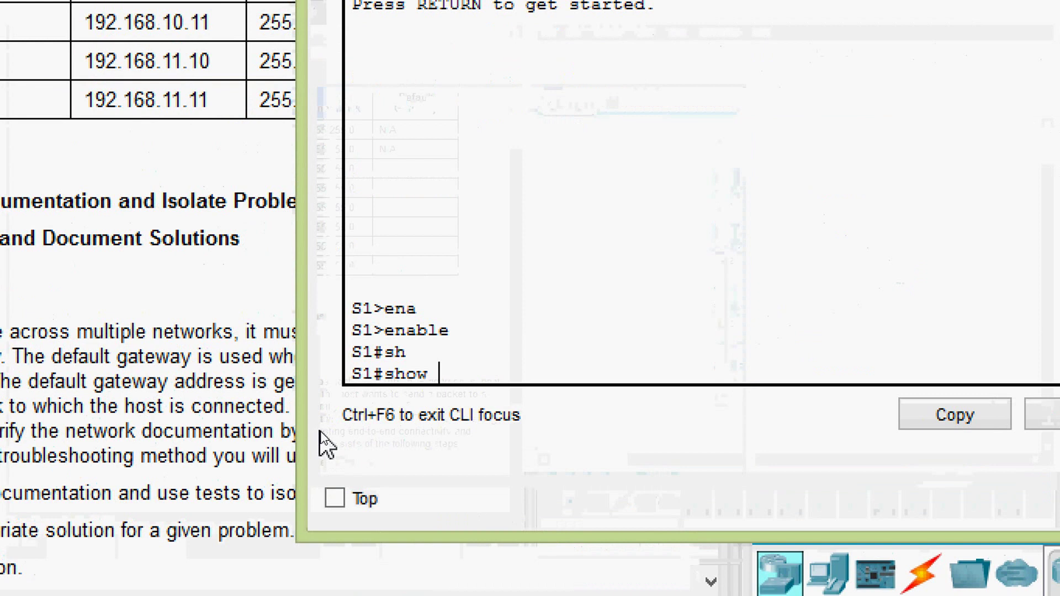
text(ru)
key(Return)
key(space)
key(space)
scroll(473, 338, up, 2)
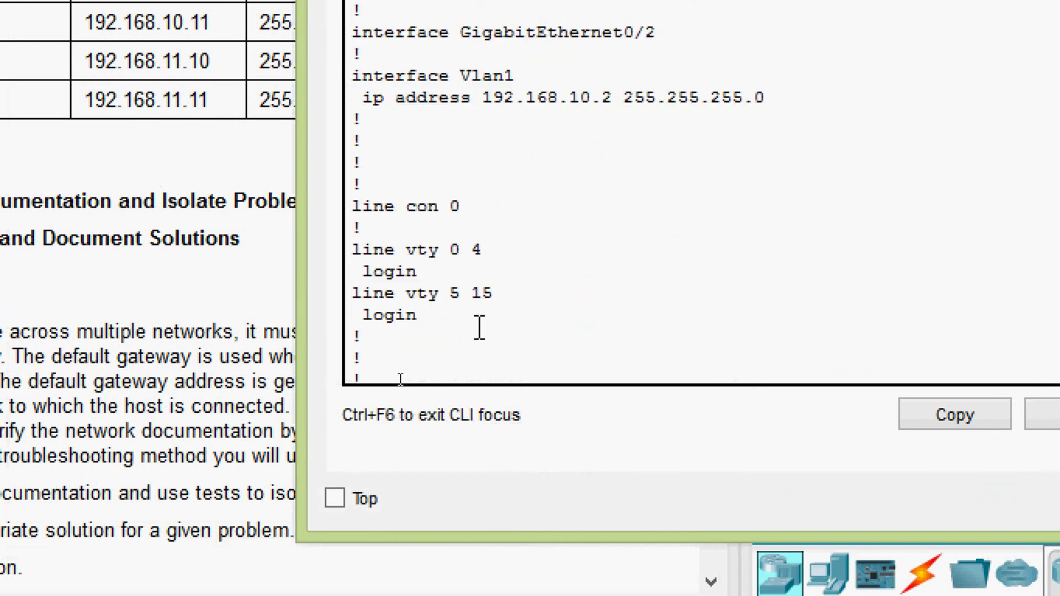
Compare S1's VLAN 1 IP address and subnet mask with the Addressing Table and check for a default gateway entry
drag(362, 97, 452, 98)
click(485, 99)
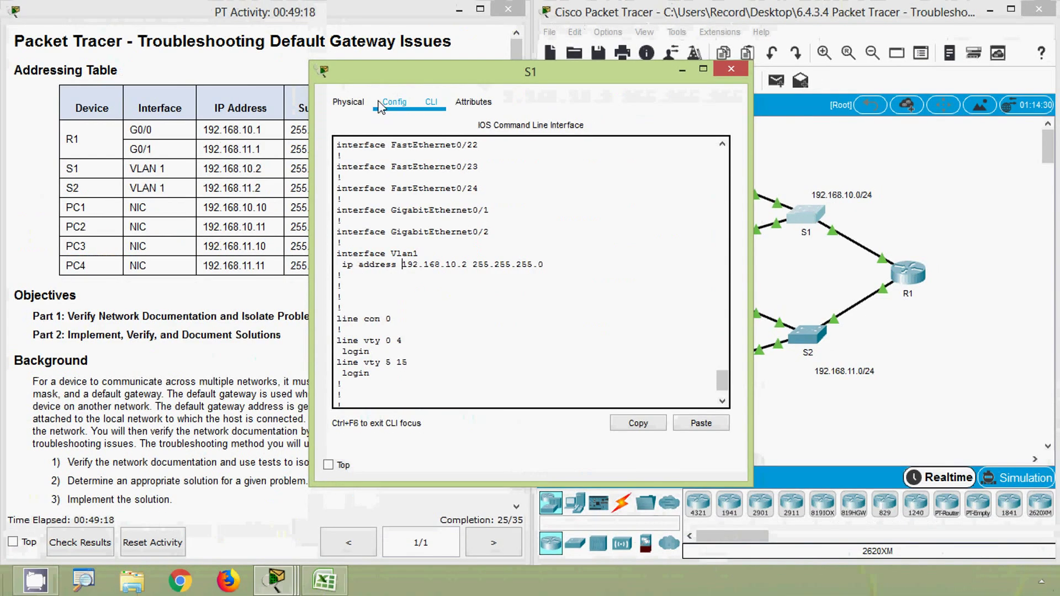
click(293, 155)
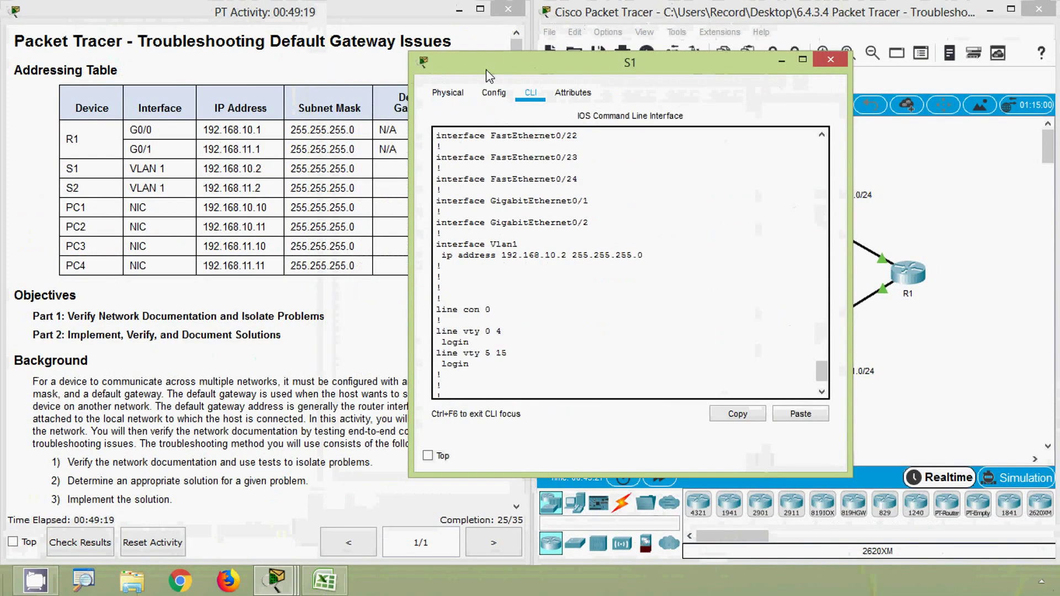
drag(203, 168, 355, 169)
click(578, 285)
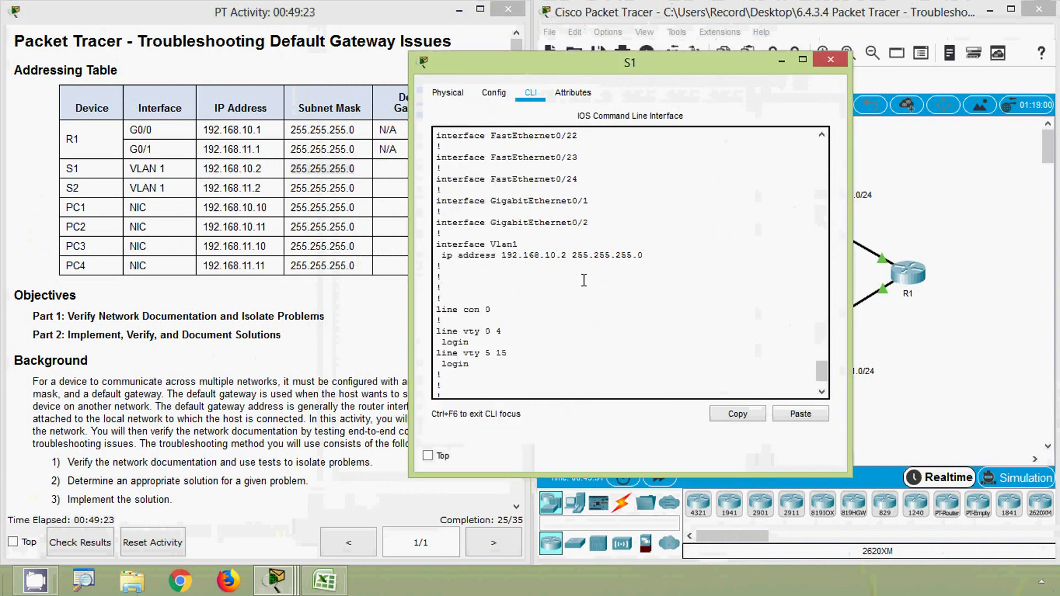
drag(573, 259, 652, 258)
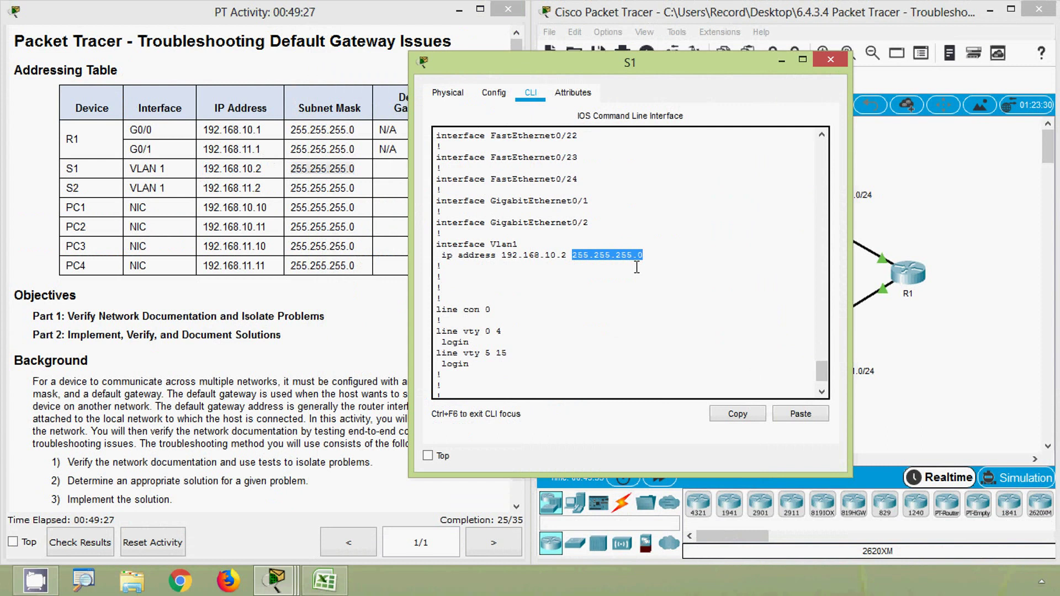
drag(437, 256, 522, 284)
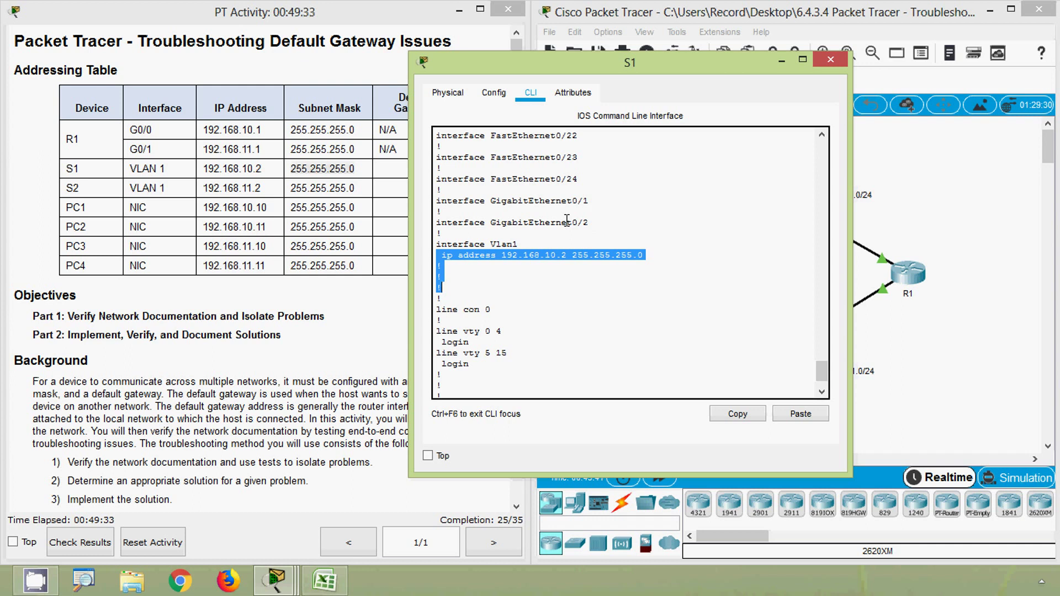
click(560, 271)
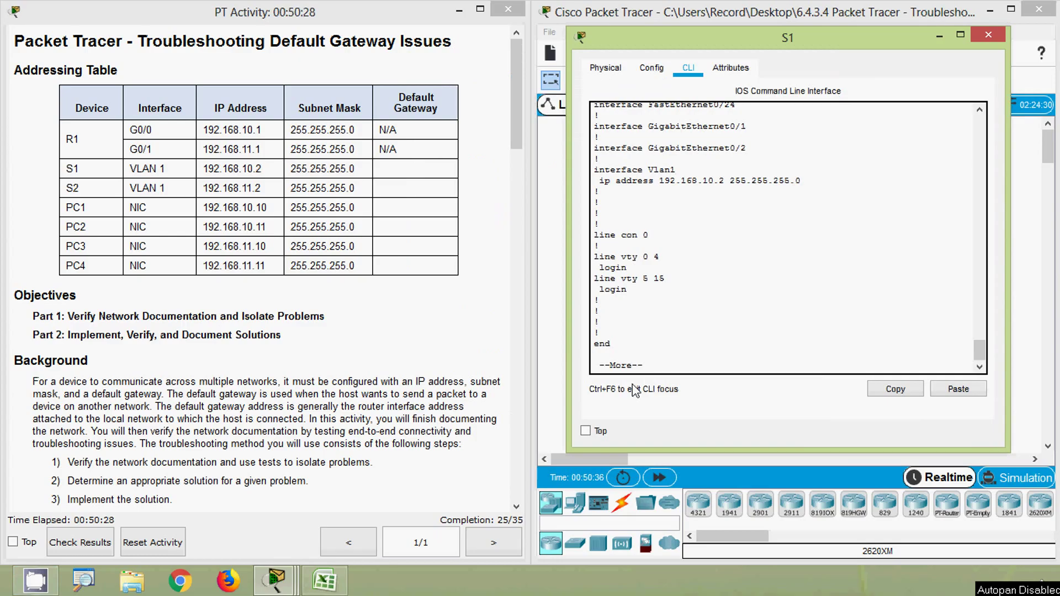
Finish the configuration listing and enter global configuration mode on S1
key(space)
key(Return)
text(conf)
key(Tab)
text(t)
key(Tab)
key(Return)
Set S1's default gateway to 192.168.10.1 with ip default-gateway and return to privileged EXEC mode
text(ip def)
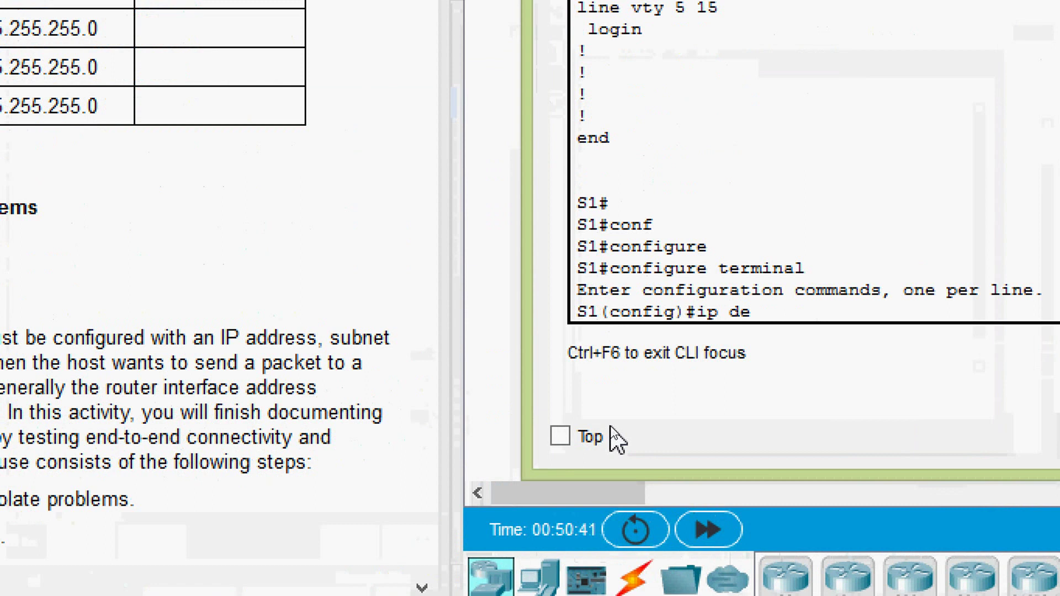
key(Tab)
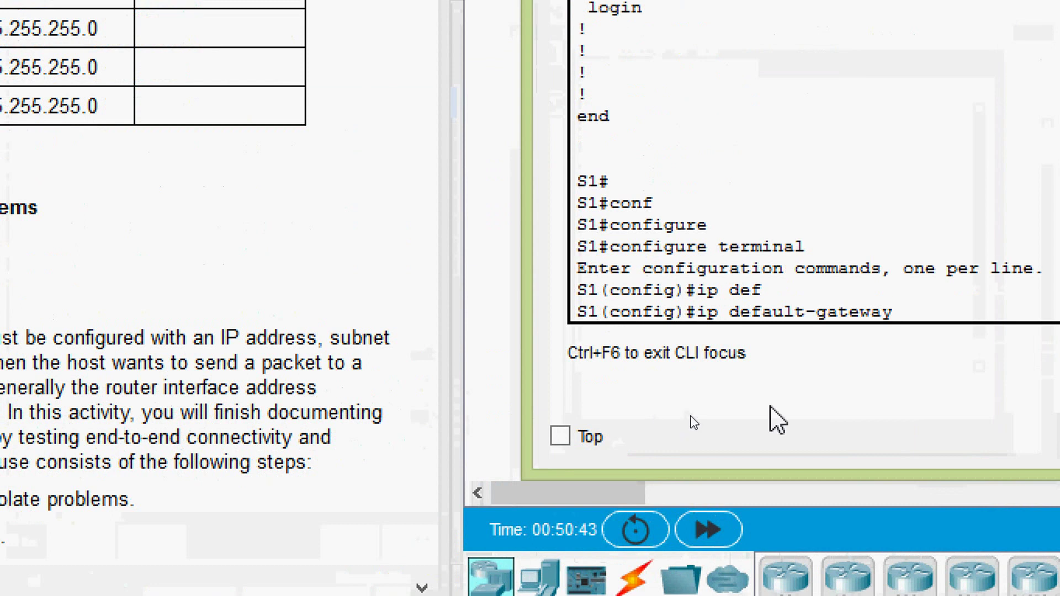
text(?)
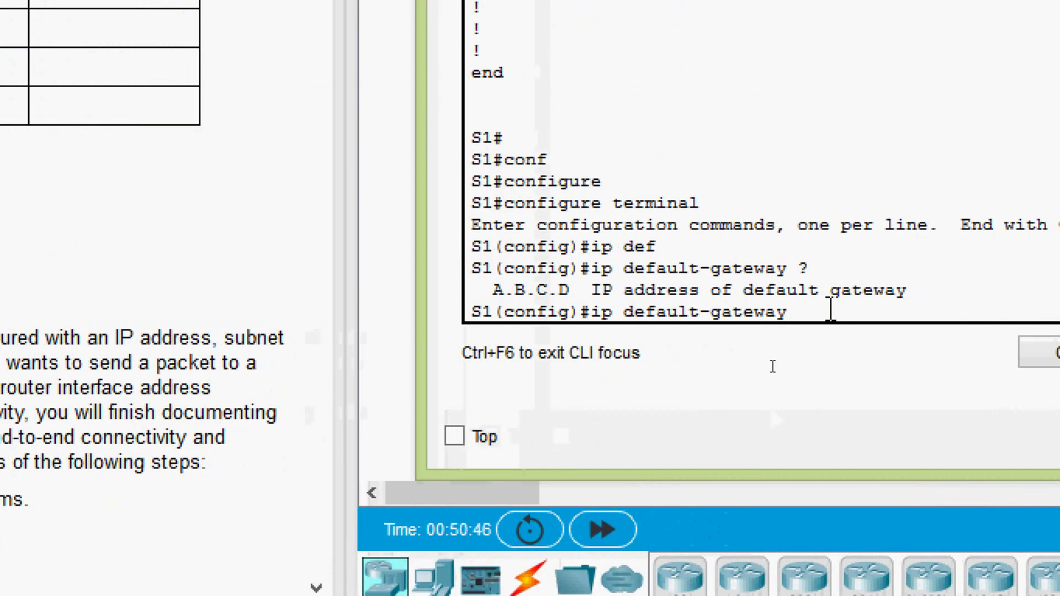
right_click(935, 310)
click(892, 362)
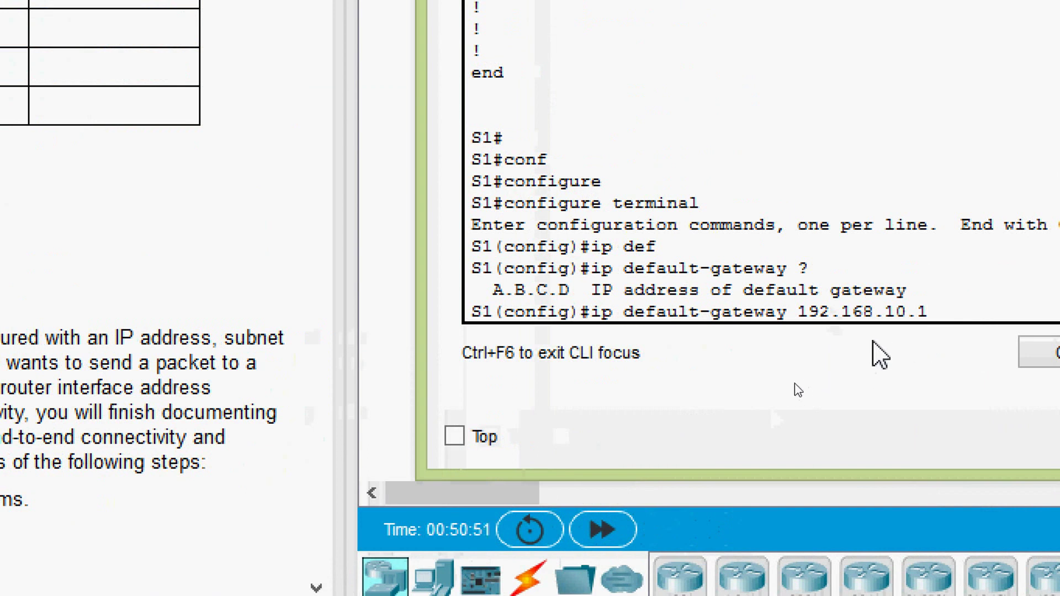
key(Return)
key(ctrl+z)
Check the default gateway line in S1's running configuration, and close the S1 window
text(sh)
key(Tab)
text(ru)
key(Tab)
key(Return)
key(space)
scroll(665, 231, up, 2)
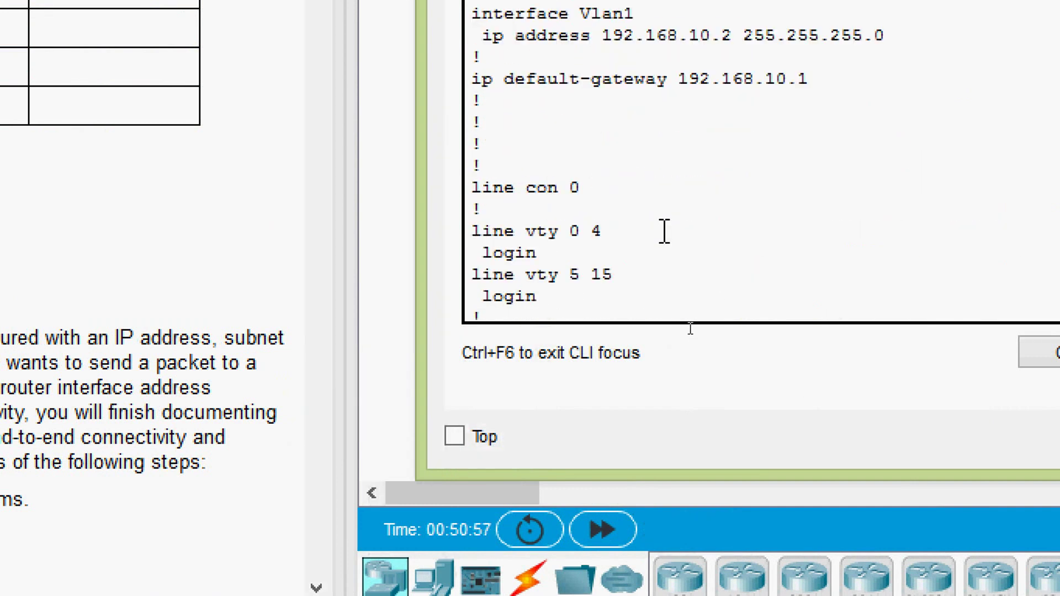
scroll(664, 231, up, 2)
drag(833, 173, 472, 129)
click(657, 202)
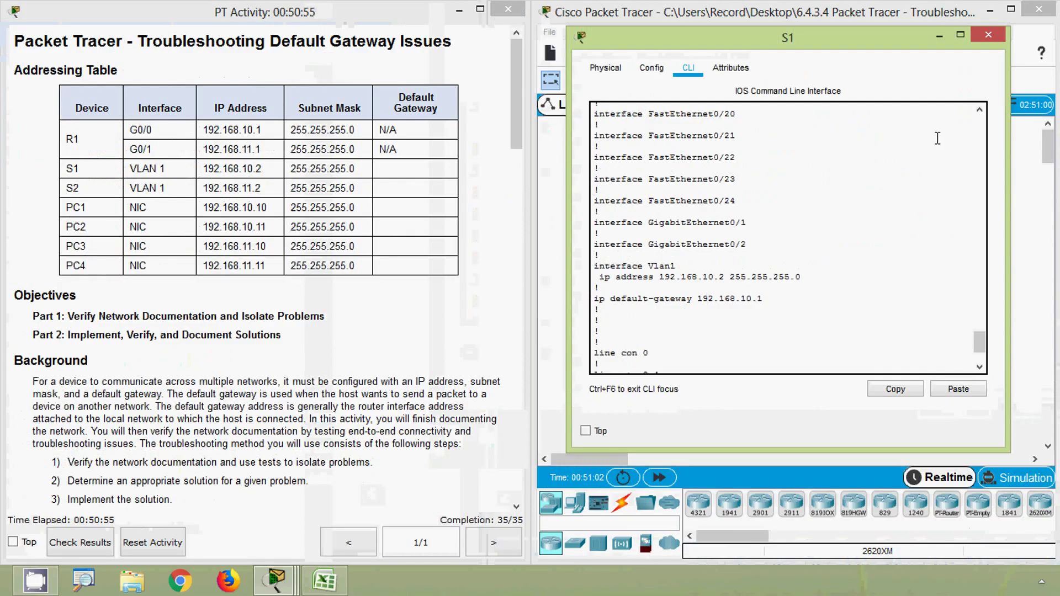
click(989, 35)
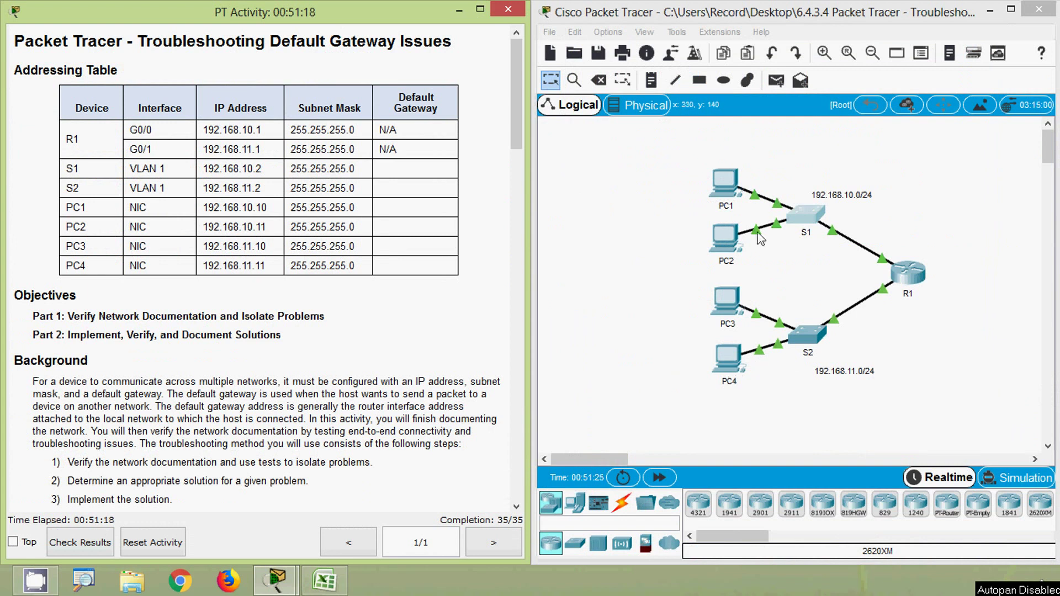
Repeat the ping to S1 at 192.168.10.2 from PC4's Command Prompt
click(728, 356)
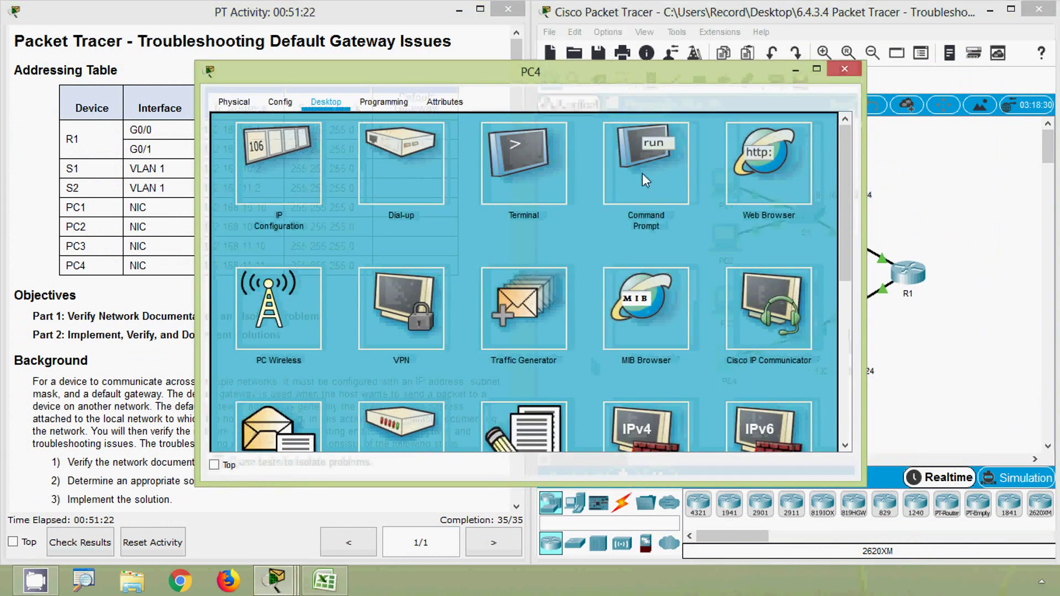
click(642, 175)
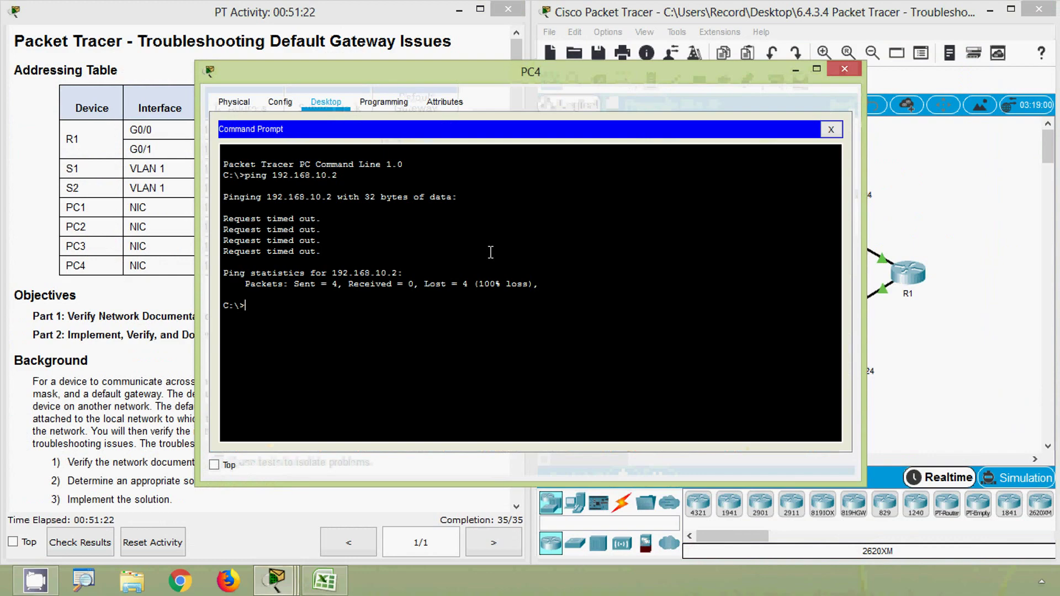
key(Up)
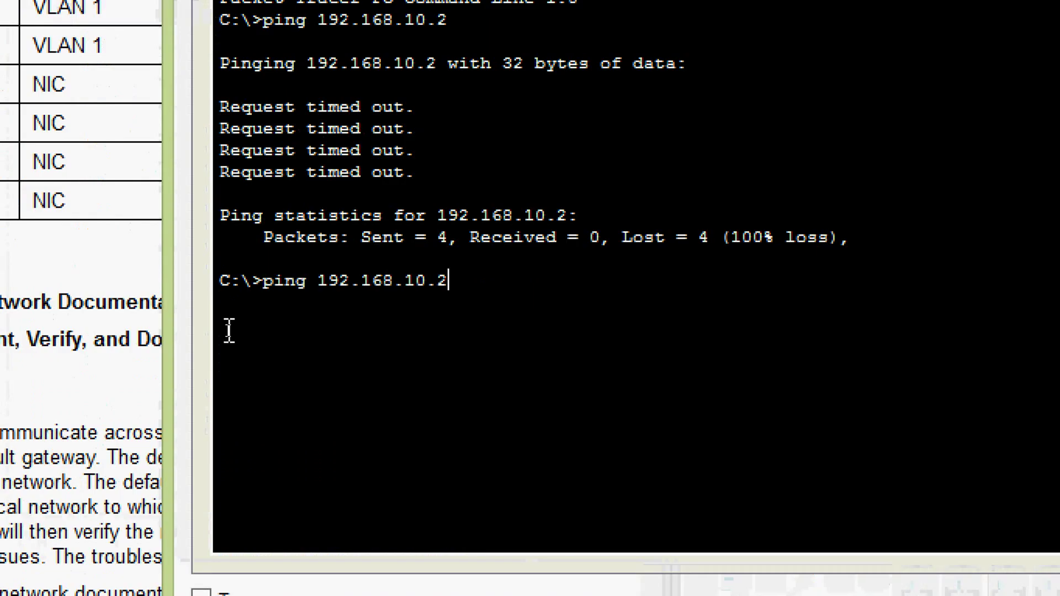
drag(315, 282, 454, 277)
click(479, 275)
key(Return)
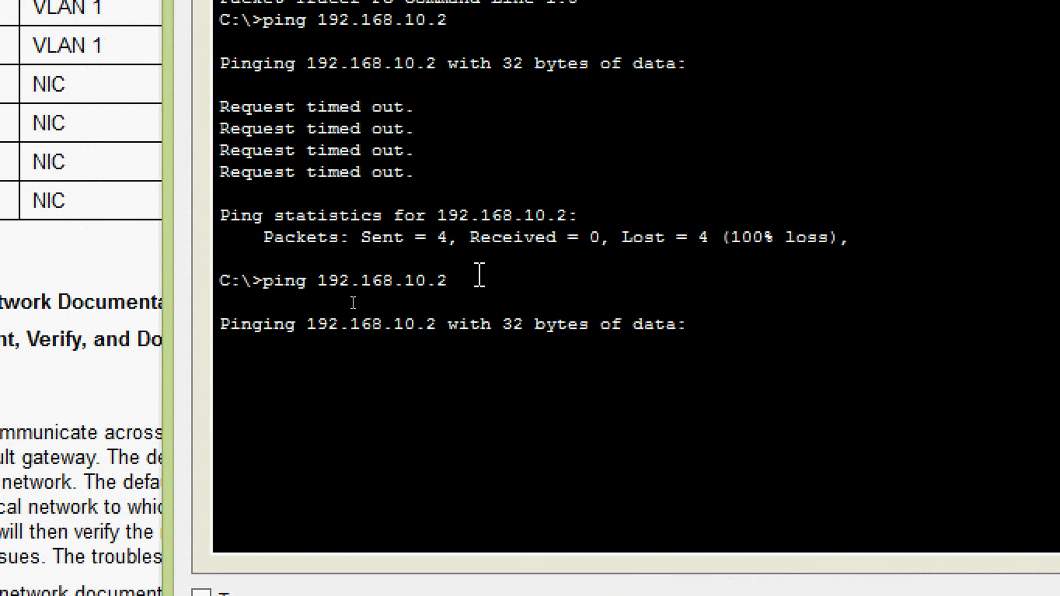
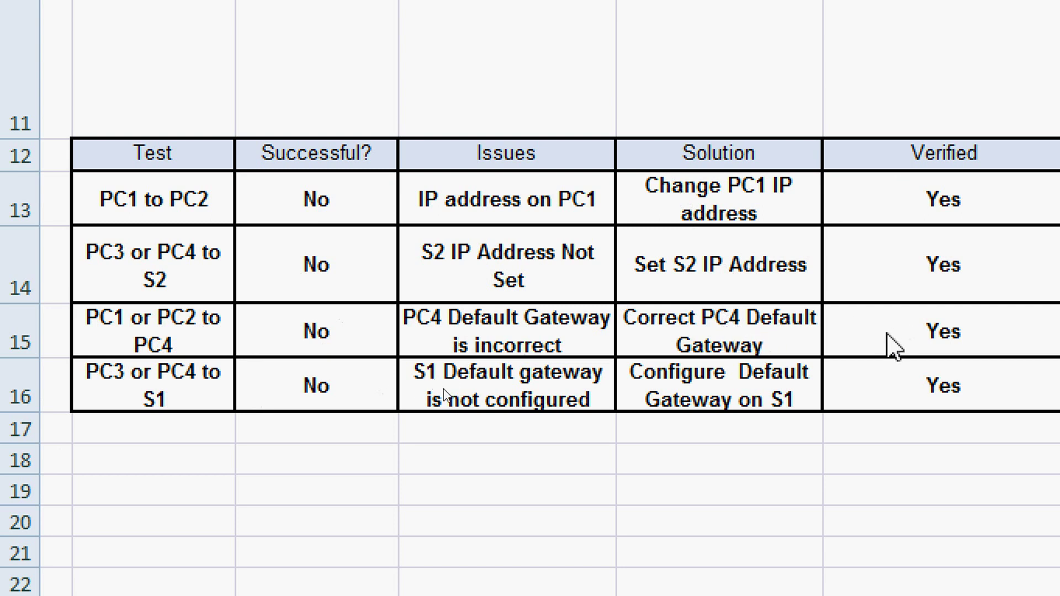
click(111, 276)
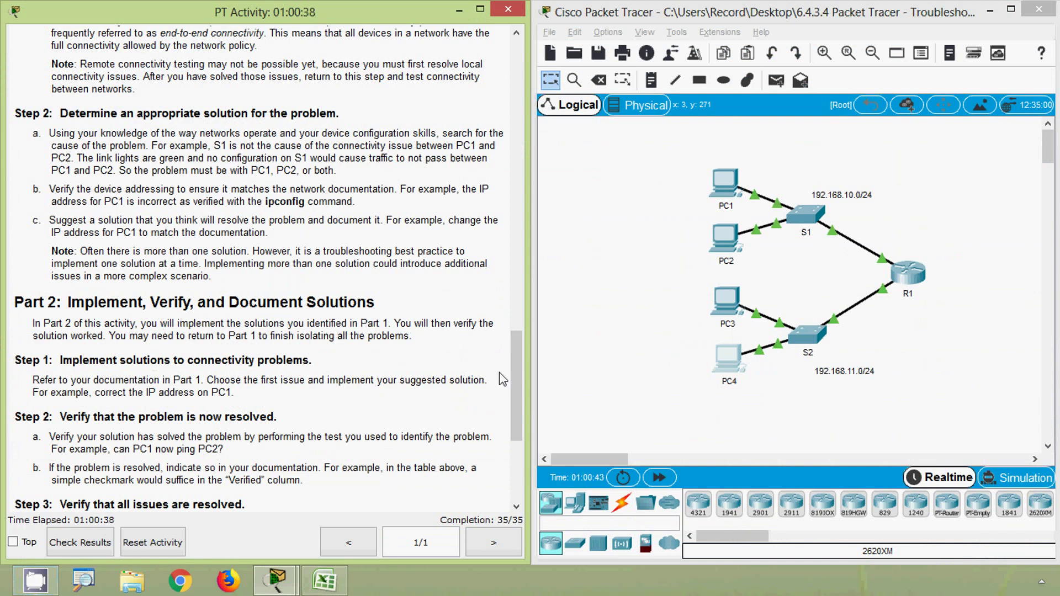
drag(519, 362, 517, 417)
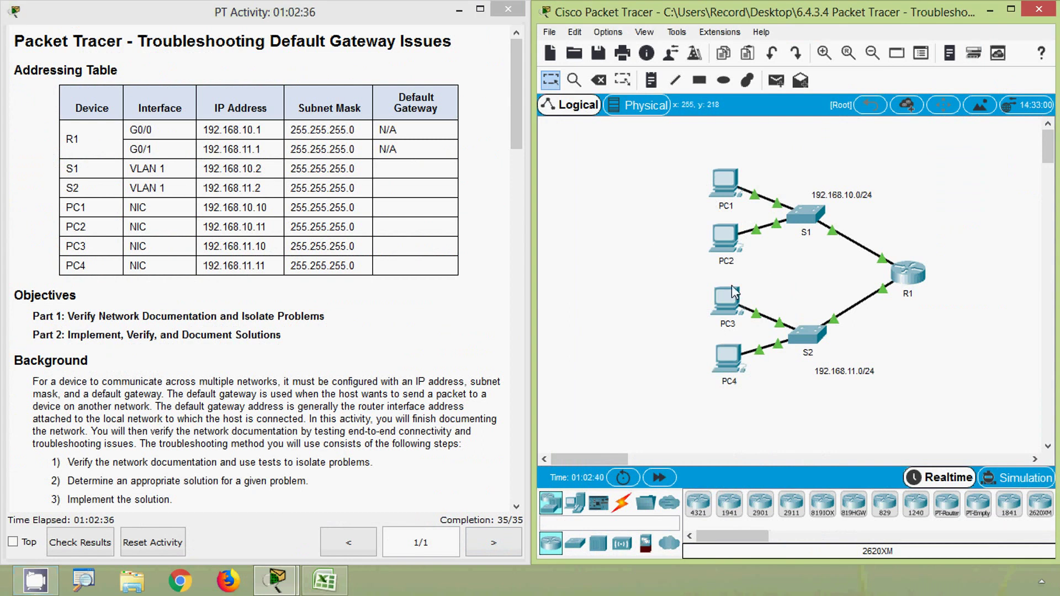
key(alt)
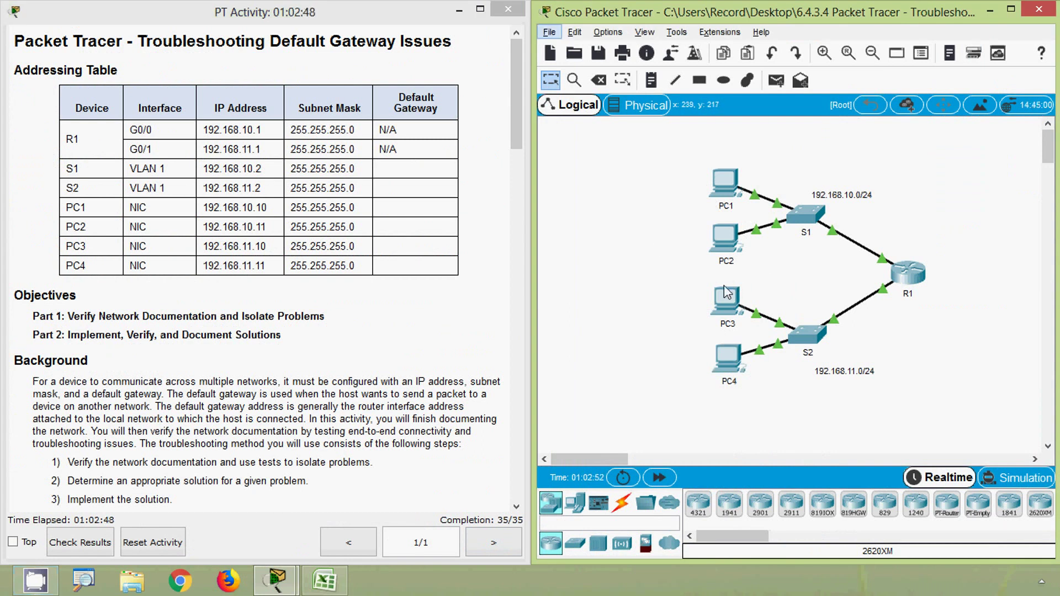